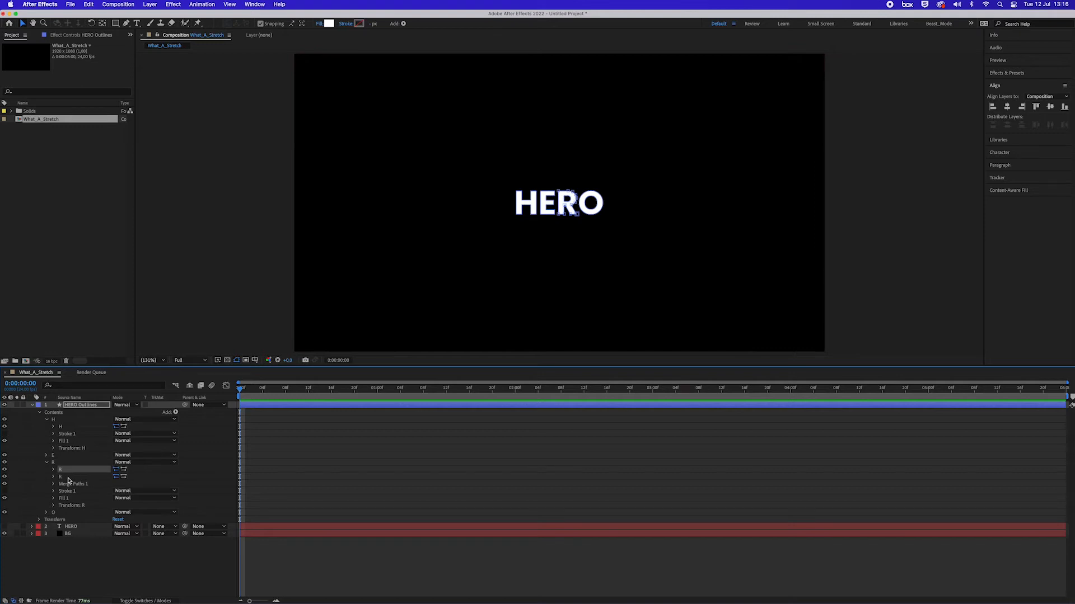
- Examine the paths and contents of the H, E, R and O groups in the HERO Outlines layer
left_click(63, 427)
left_click(67, 470)
left_click(66, 478)
left_click(65, 470)
key("period")
key("period")
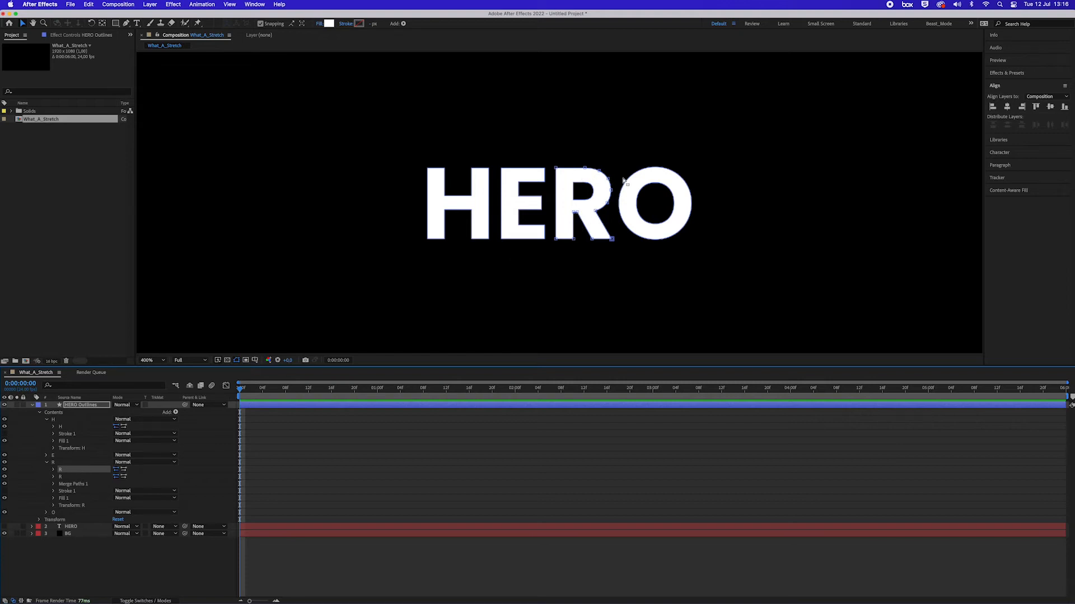
left_click(67, 477)
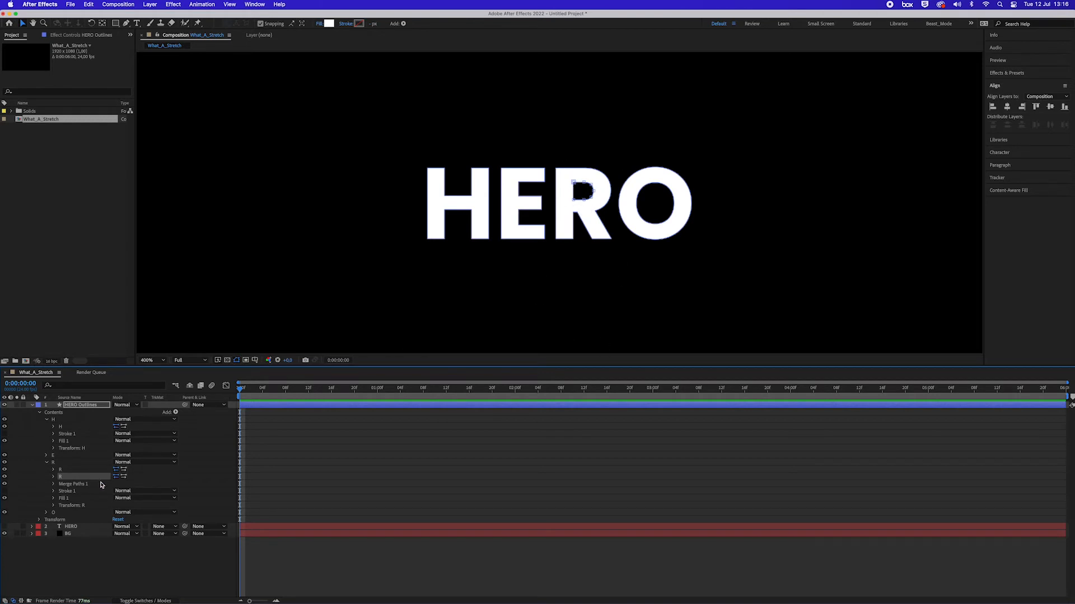
left_click(59, 512)
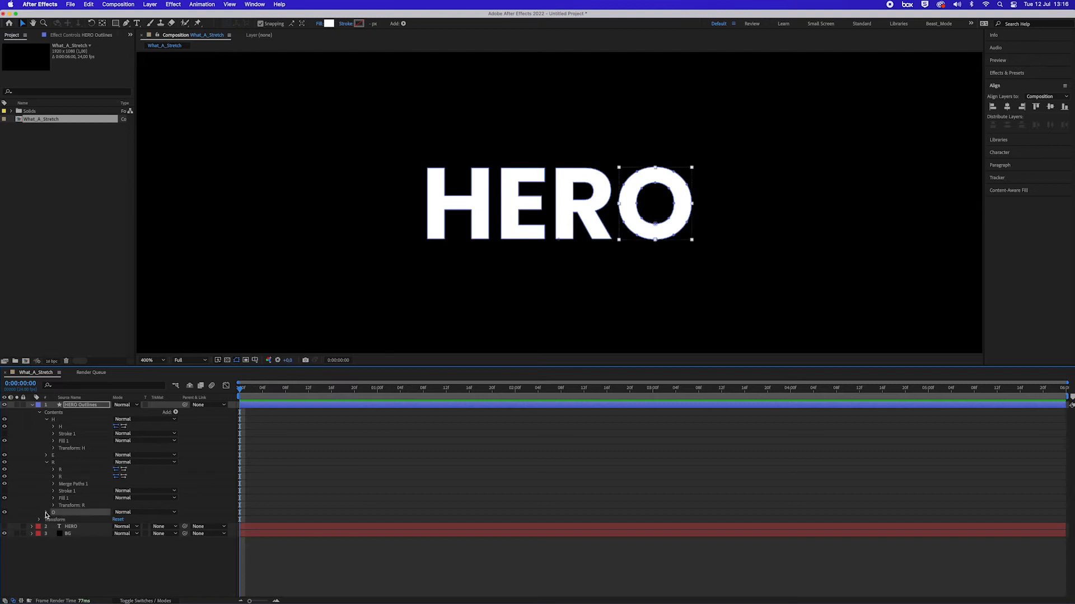
left_click(46, 512)
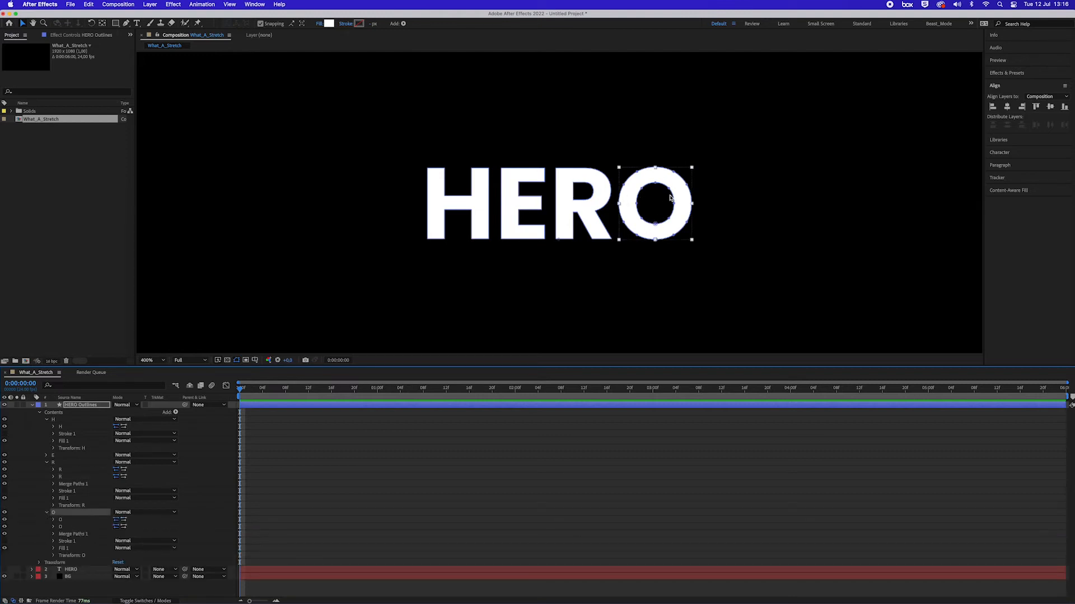
left_click(79, 455)
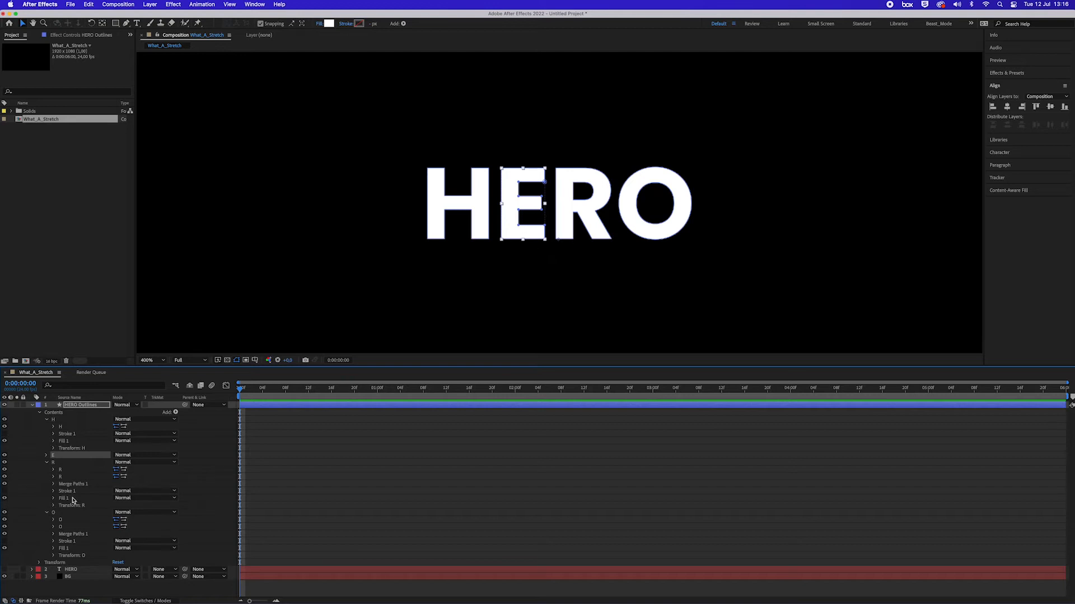
left_click(71, 427)
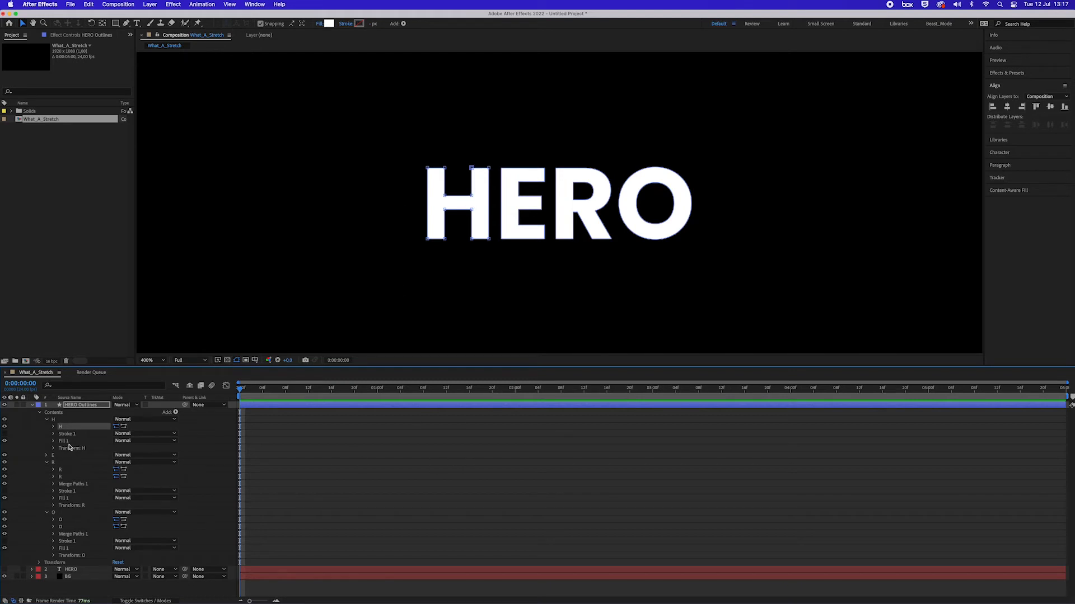
left_click(54, 427)
left_click(76, 434)
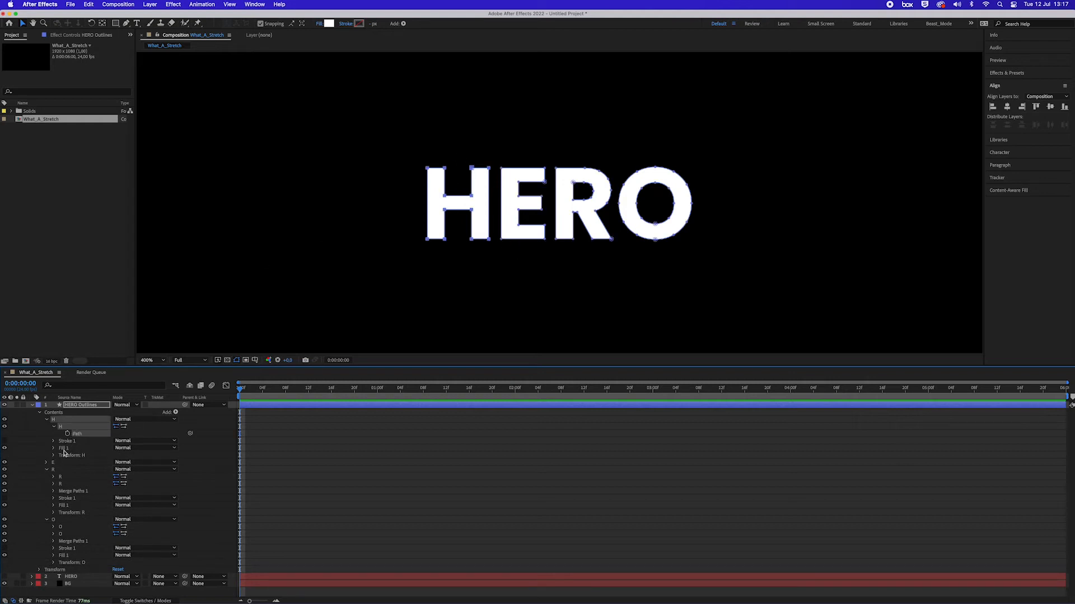
- Stretch the upper-left corner point of the H path far out up and to the left
left_click(79, 477)
left_click(73, 427)
left_click_drag(428, 170, 310, 125)
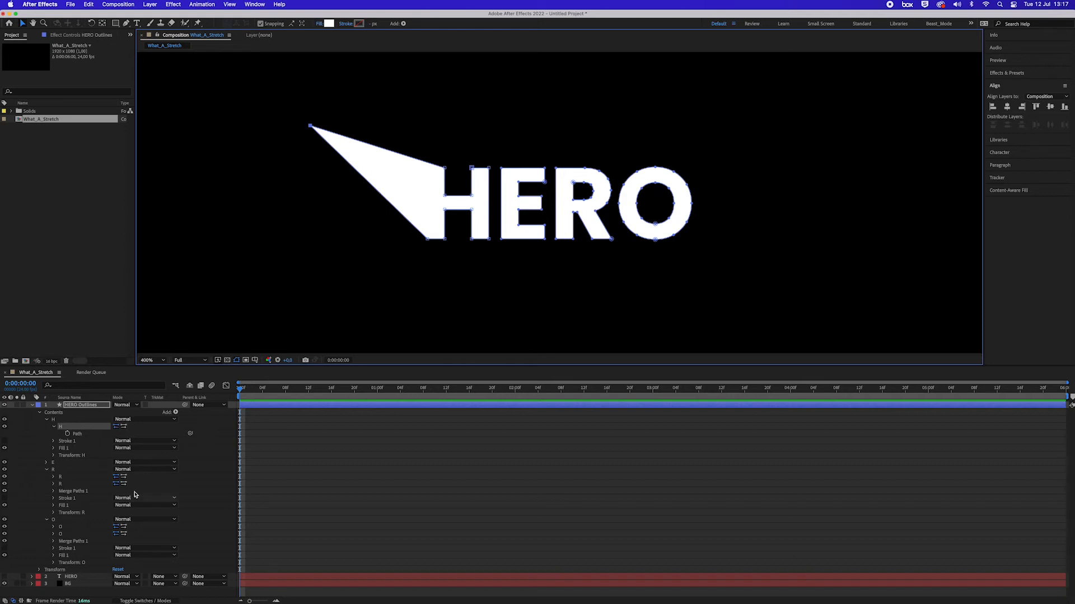
- Pull the top point of the R's outer path upward and a corner of its inner path up and to the left
left_click(84, 477)
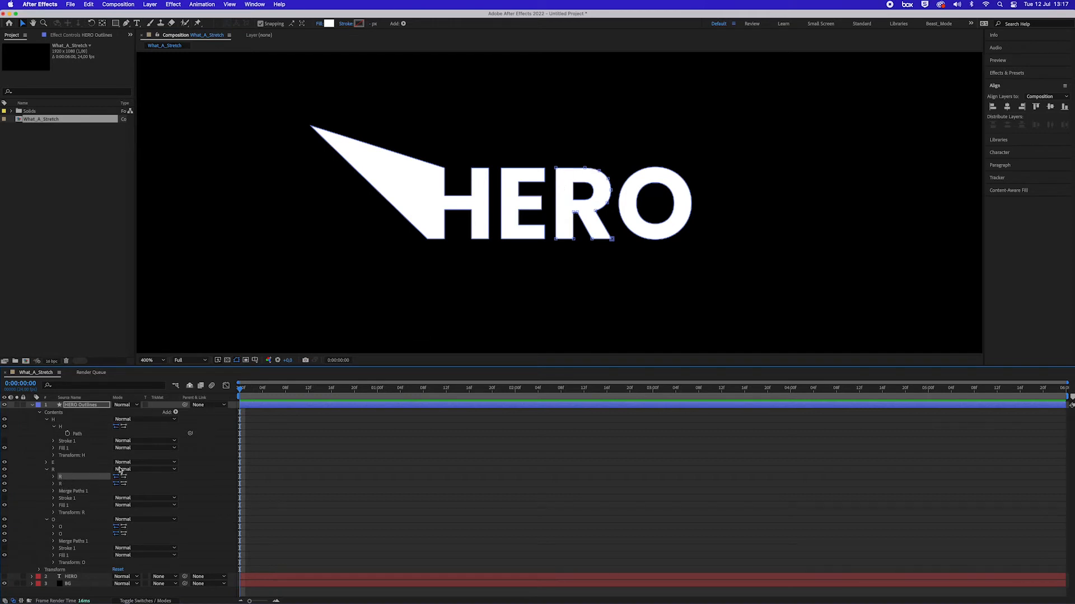
left_click_drag(586, 169, 599, 120)
left_click(86, 485)
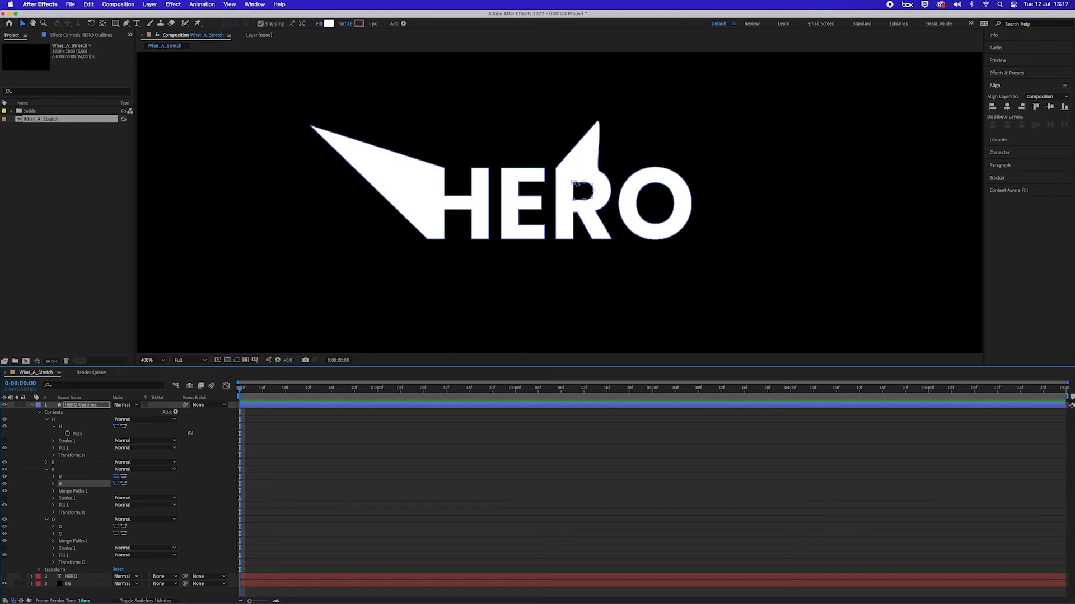
left_click_drag(574, 184, 536, 135)
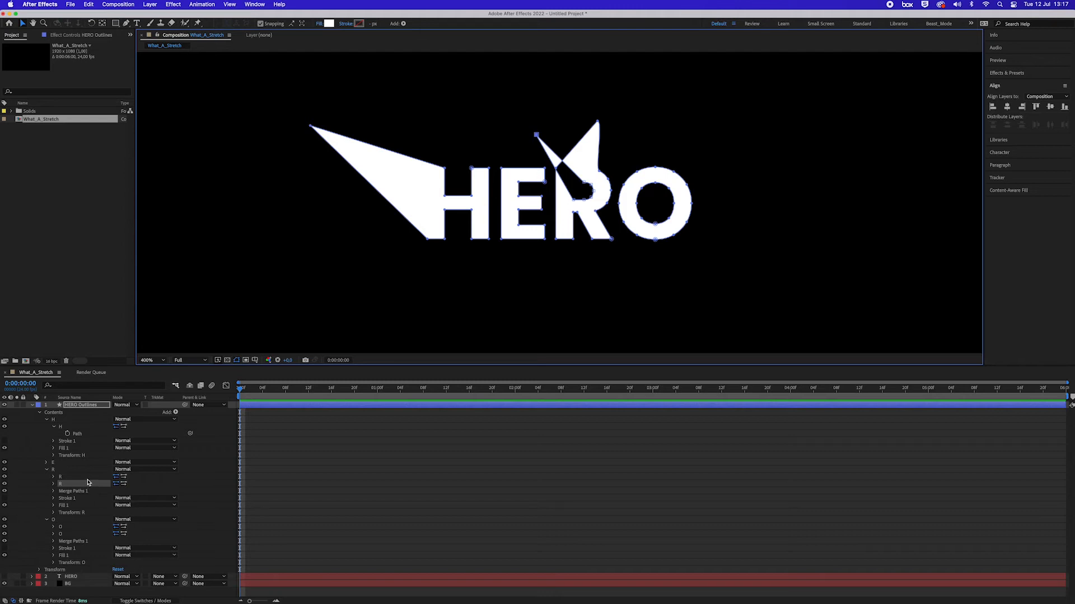
- Filter the HERO Outlines properties by "path" and enable keyframing on every letter path at frame 0
left_click(79, 406)
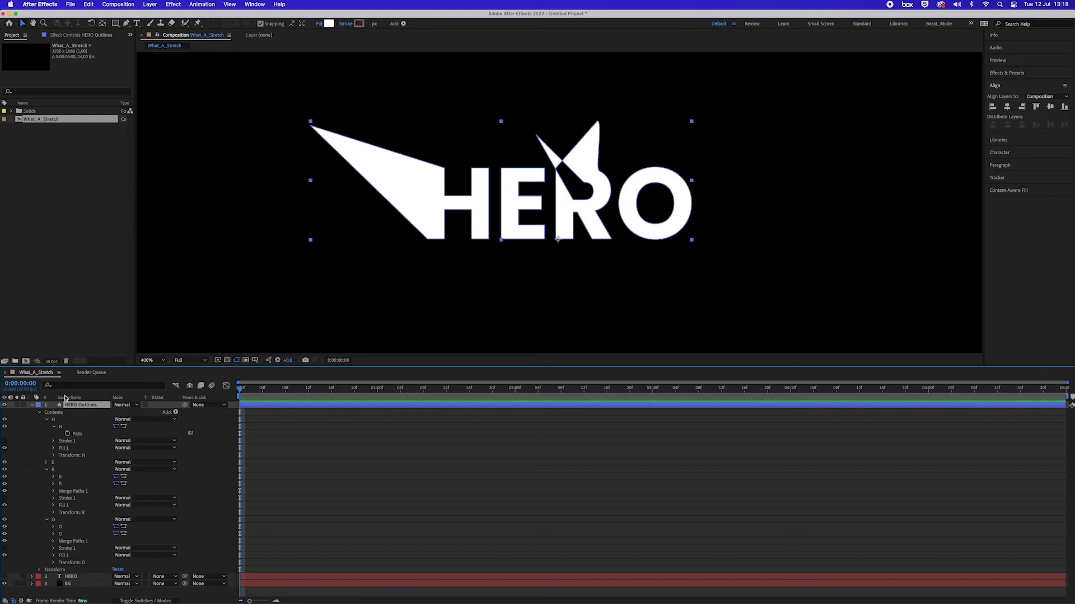
left_click(39, 412)
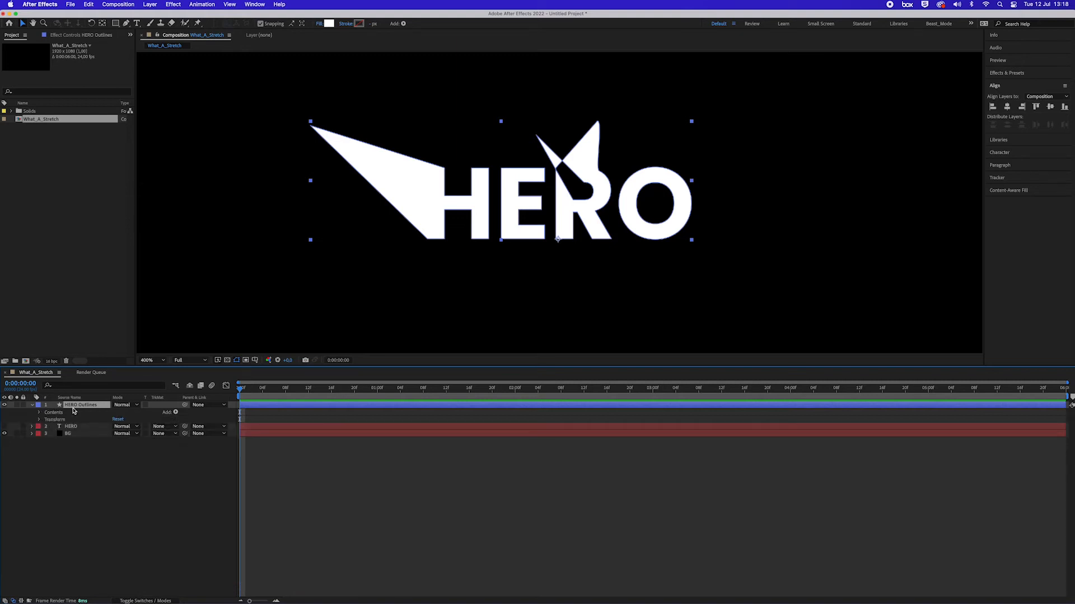
left_click(84, 387)
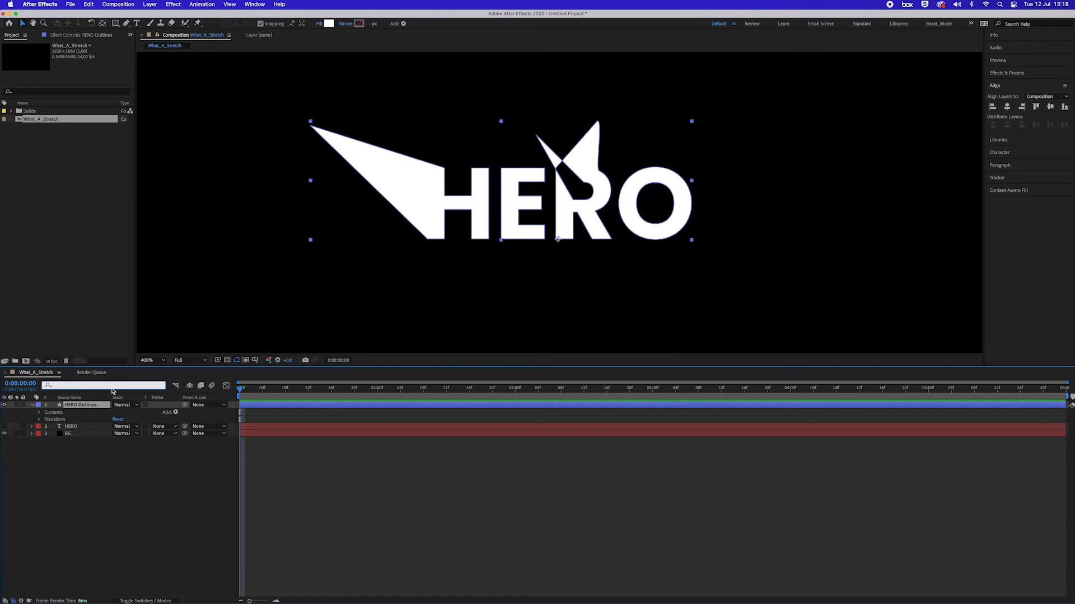
type("paths")
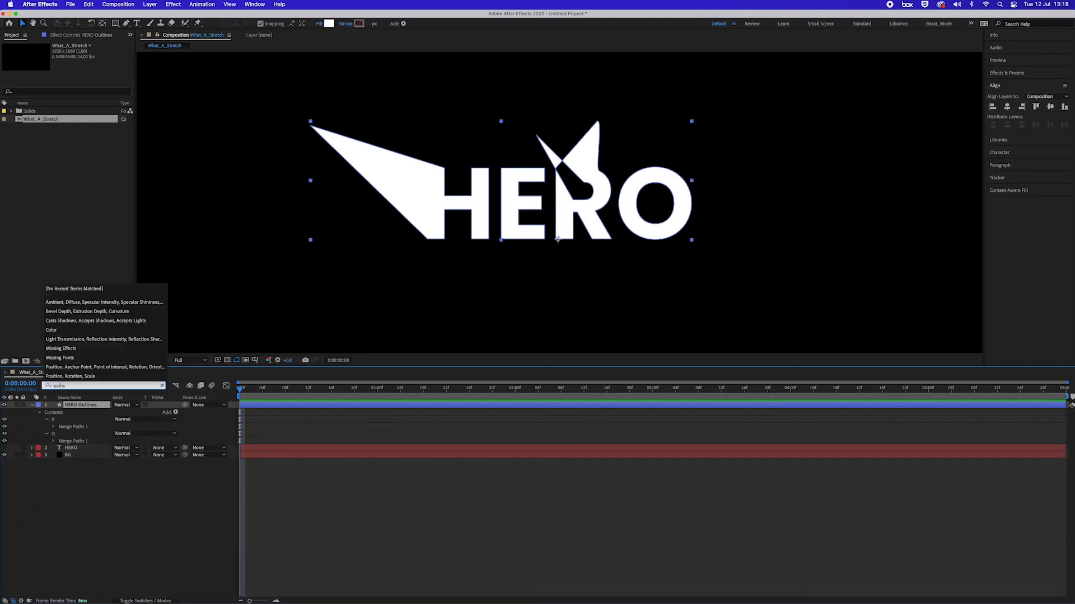
key("BackSpace")
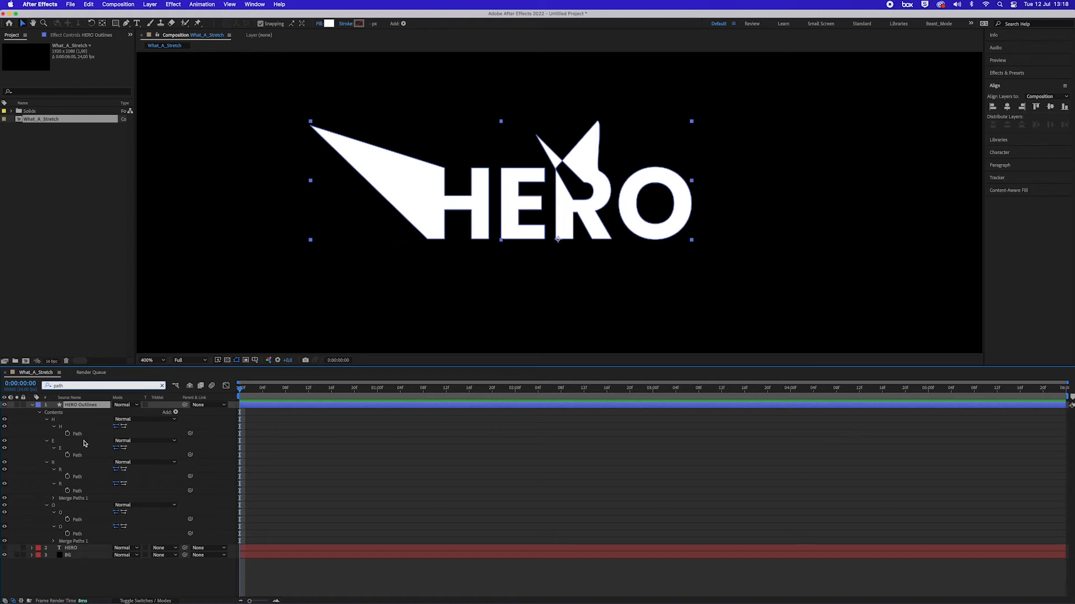
left_click_drag(68, 434, 67, 538)
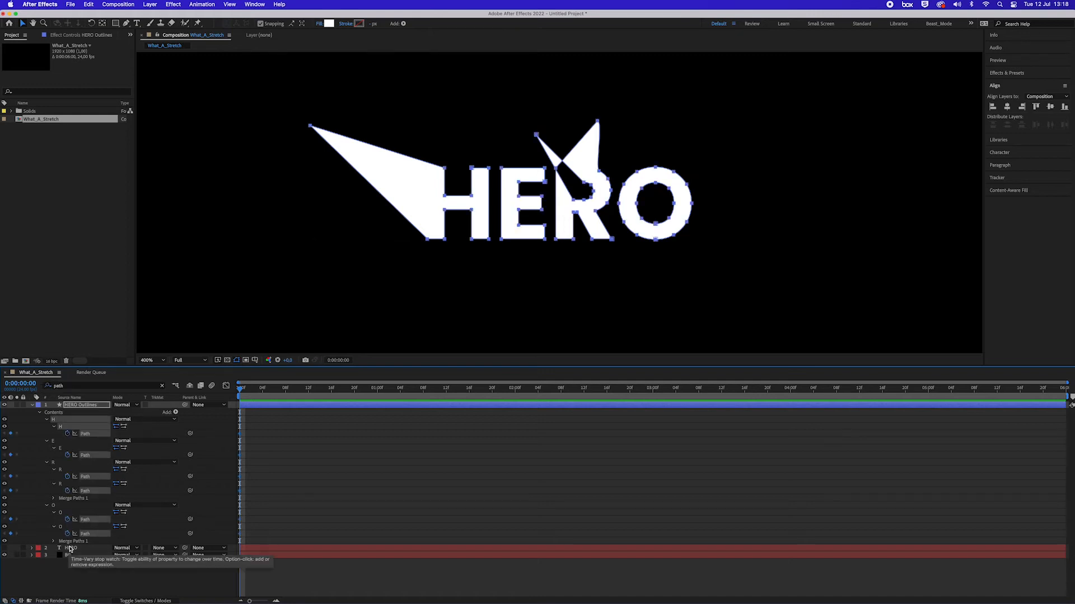
- Shift the path keyframes to about frame 9 and return the stretched H and R points near their original places at frame 0
left_click_drag(240, 436, 290, 444)
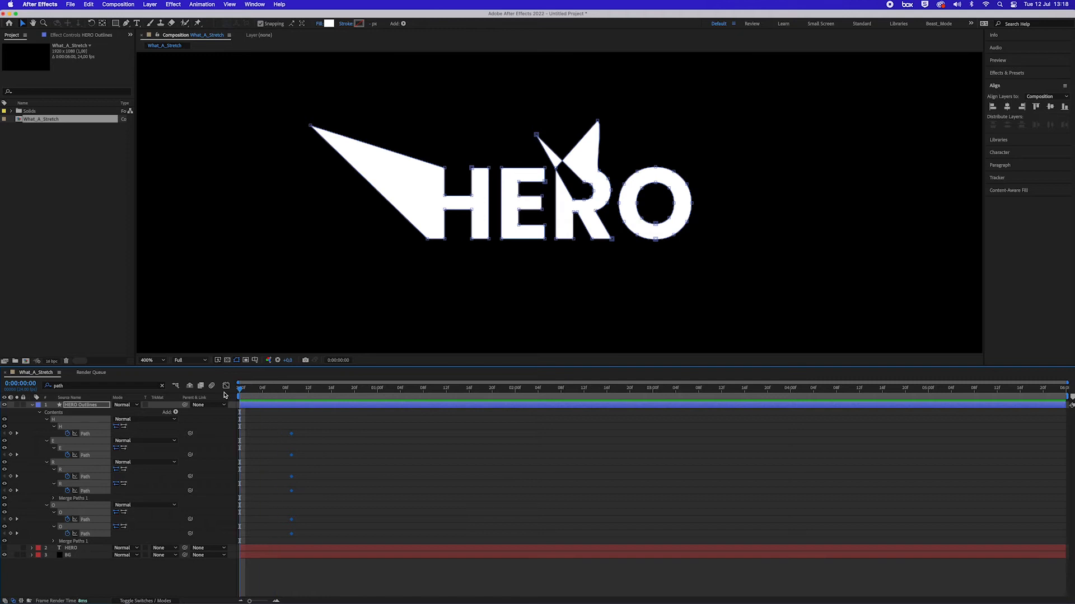
left_click_drag(316, 125, 429, 178)
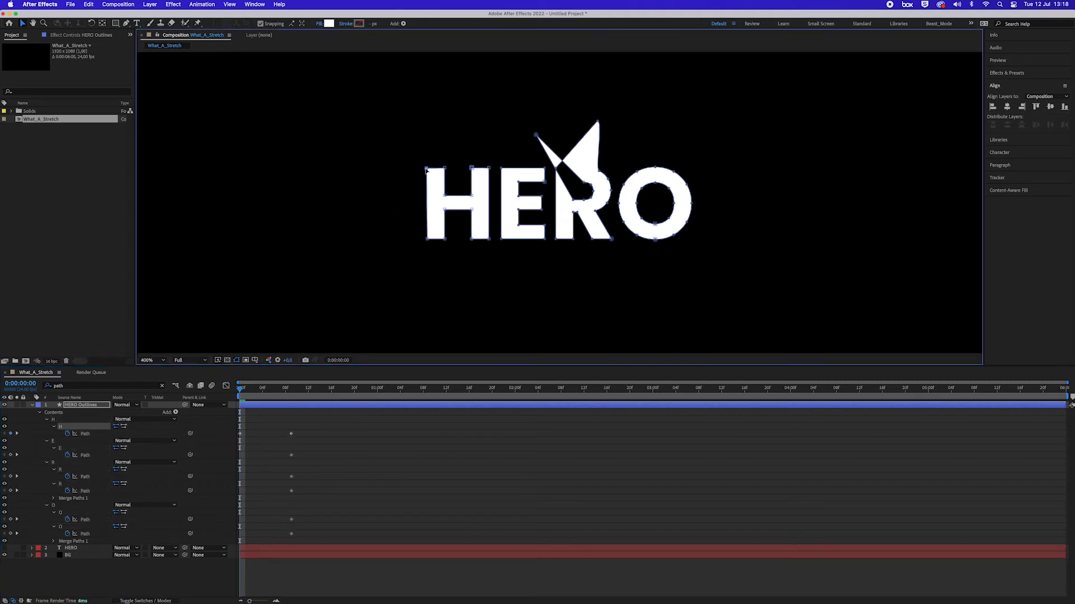
left_click_drag(536, 139, 577, 181)
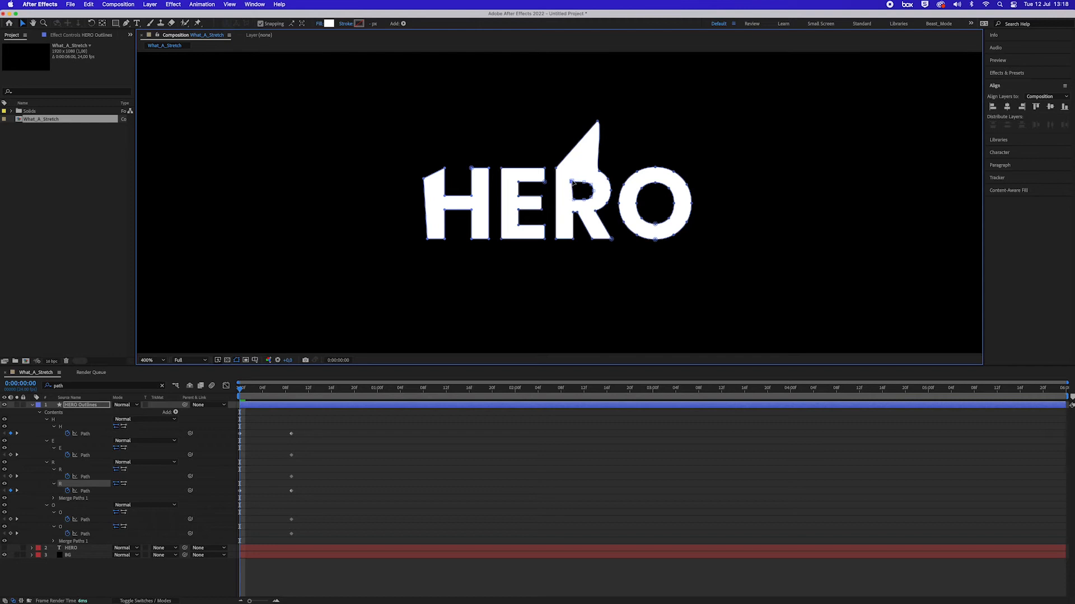
left_click_drag(598, 122, 582, 168)
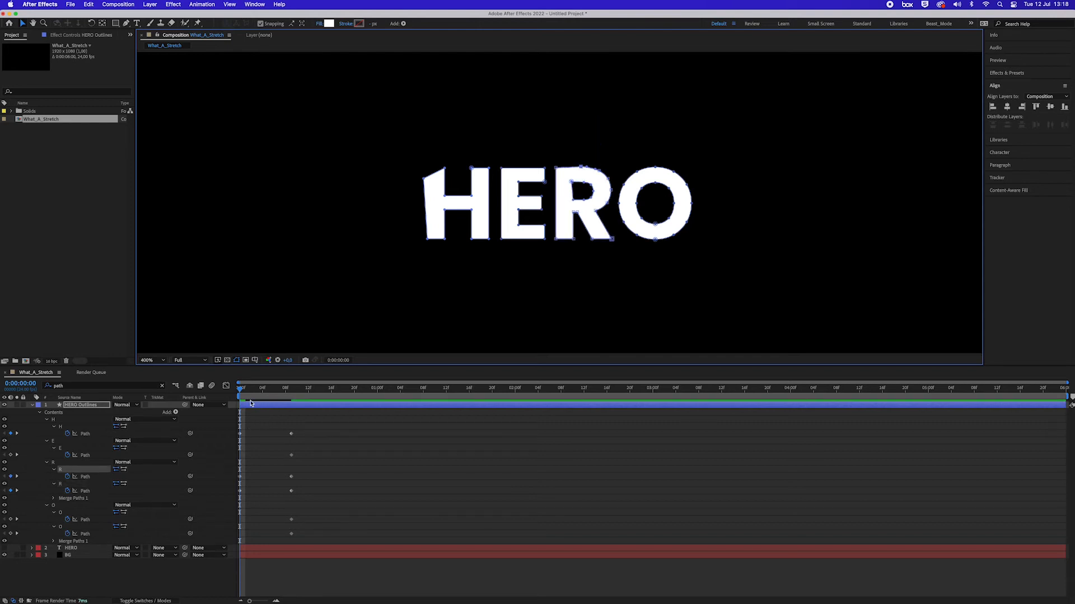
- Scrub through the timeline and play back the letter-stretch animation from the start
left_click(324, 397)
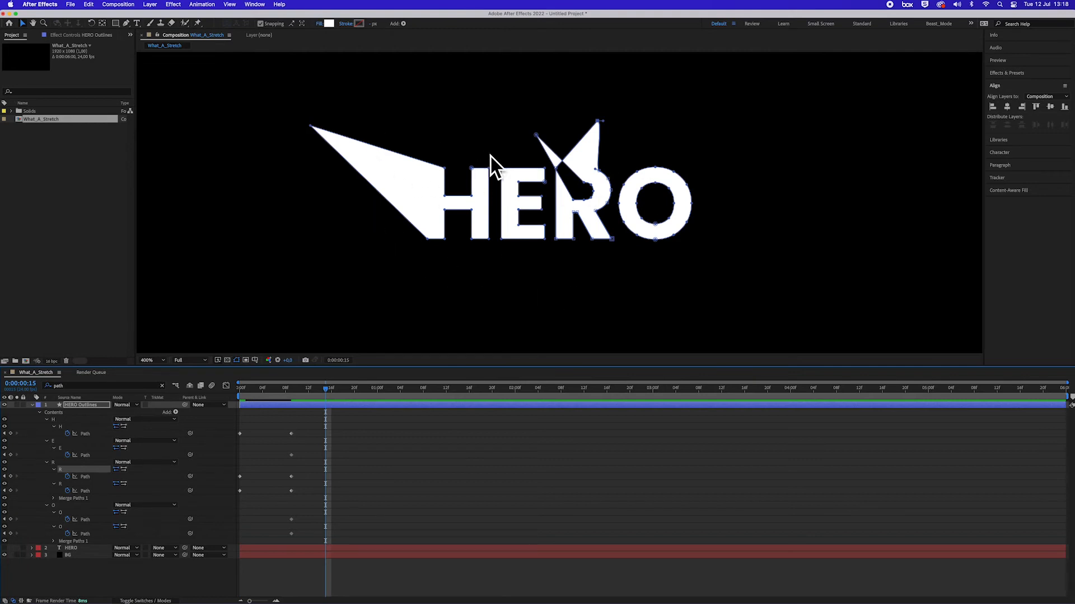
left_click_drag(326, 395, 220, 462)
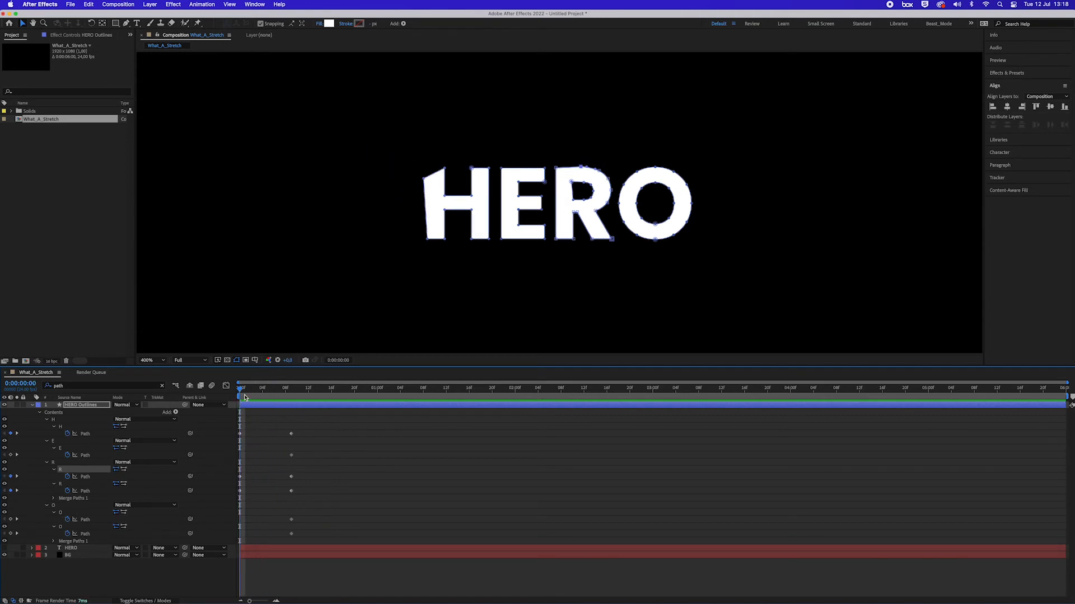
key("space")
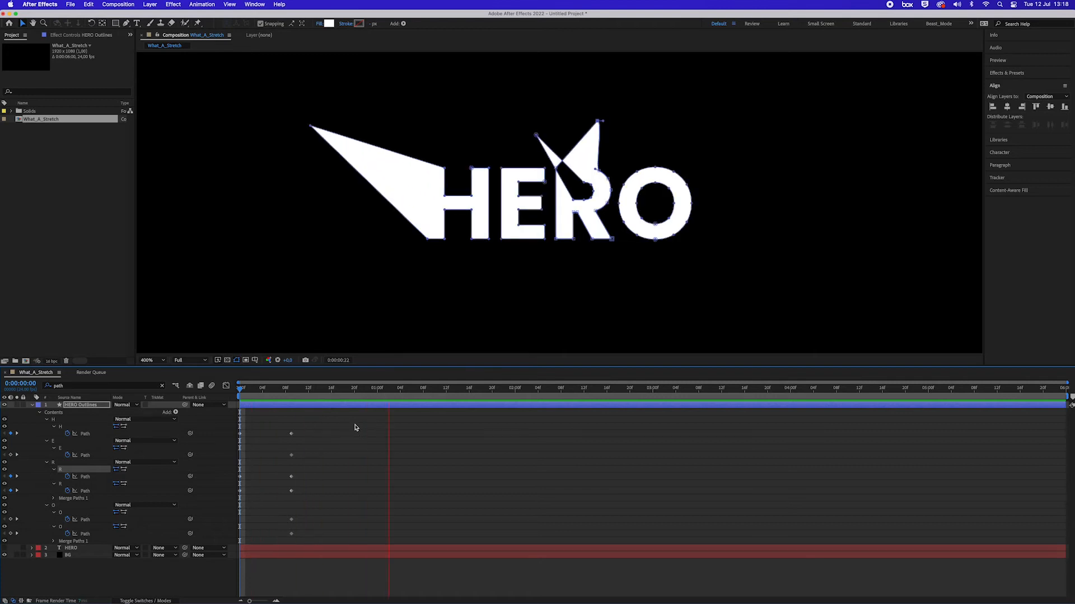
key("space")
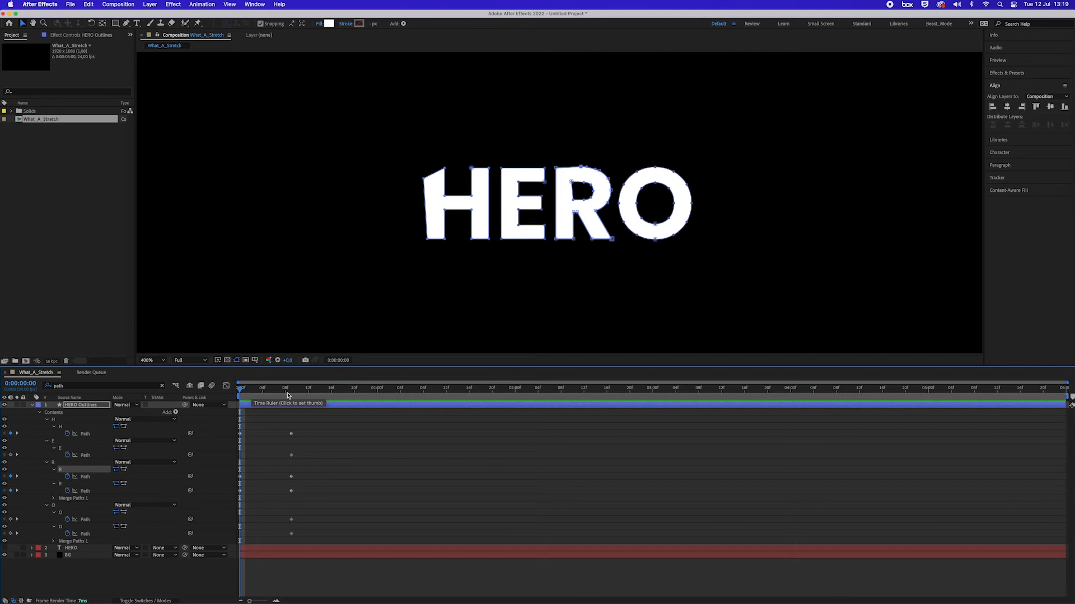
- Delete the HERO Outlines and HERO text layers, keeping only the BG layer
left_click(63, 585)
left_click(80, 406)
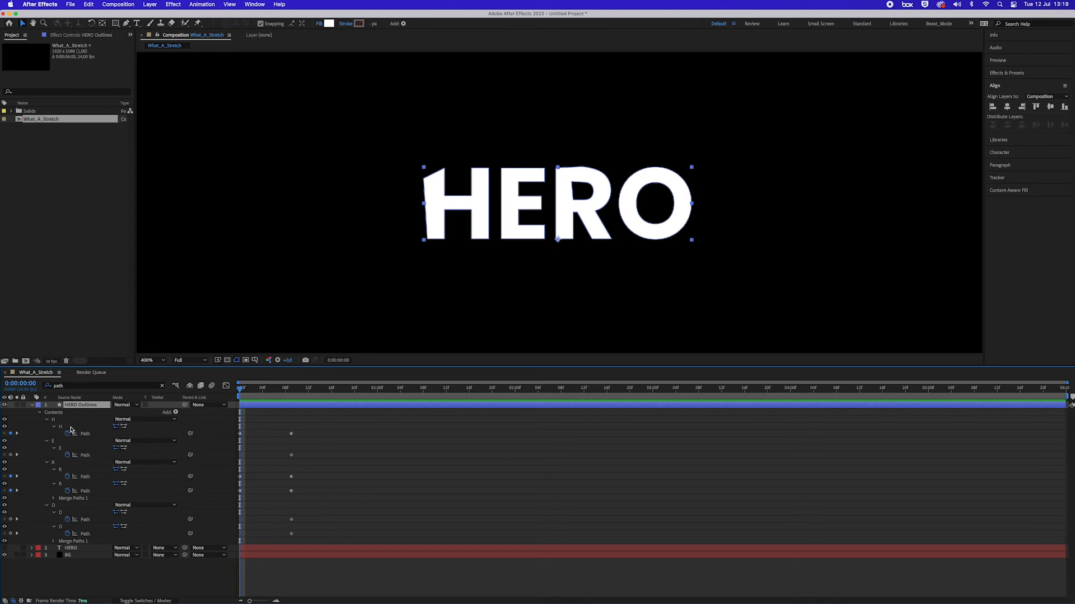
left_click(80, 548)
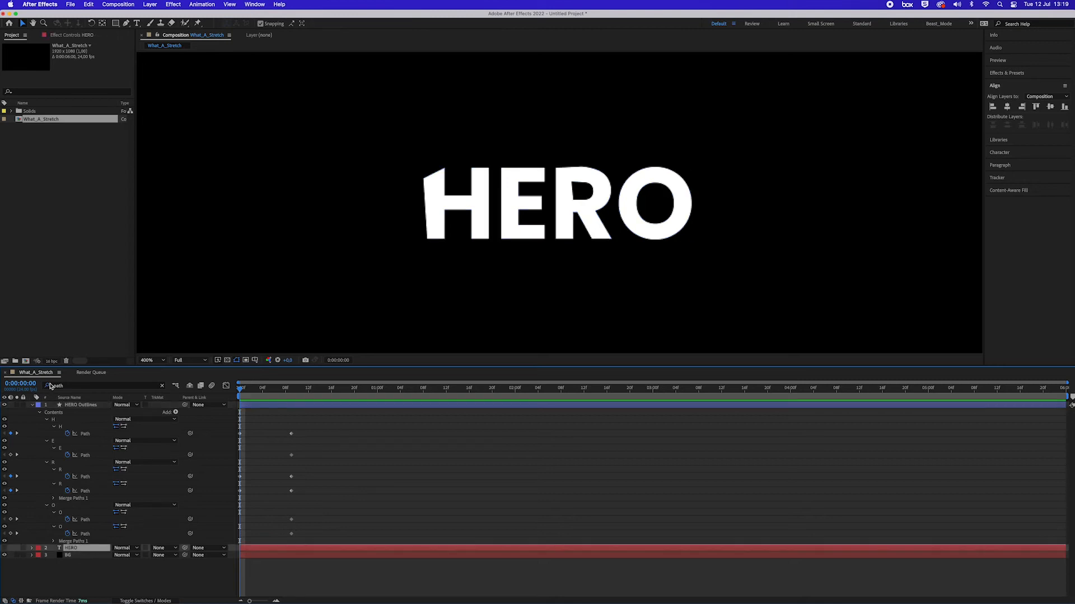
left_click(94, 404)
key("Delete")
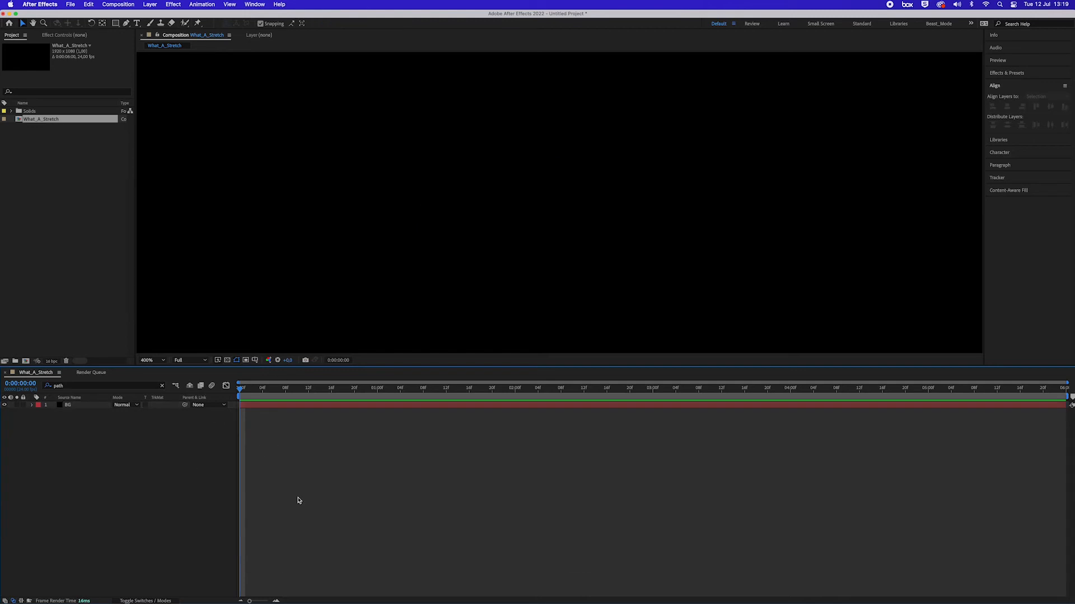
- Add a new text layer reading "HERO" in the composition
left_click(138, 23)
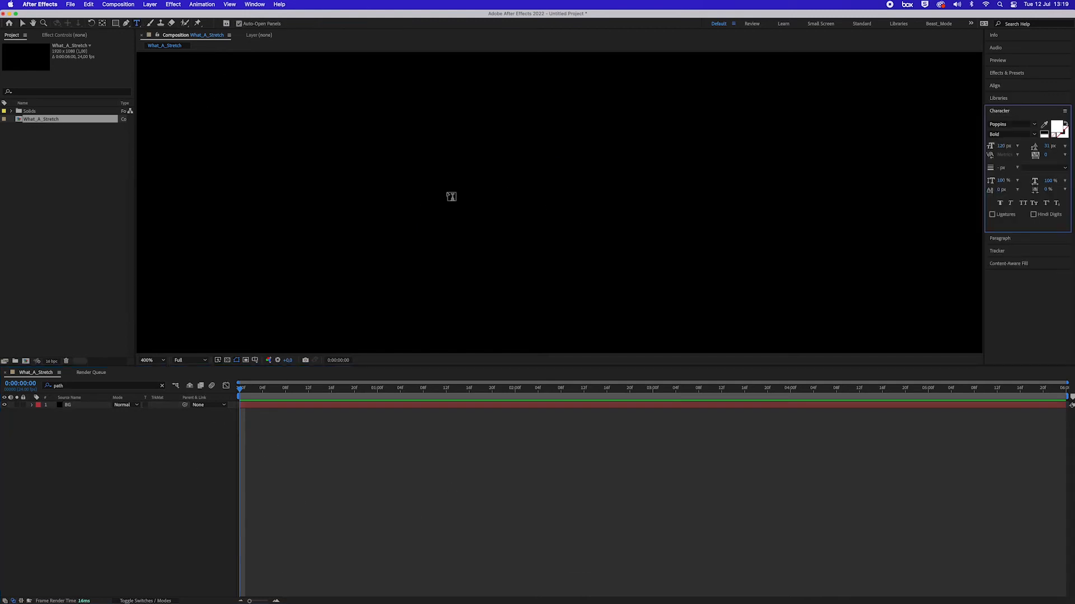
left_click(447, 193)
type("HERO")
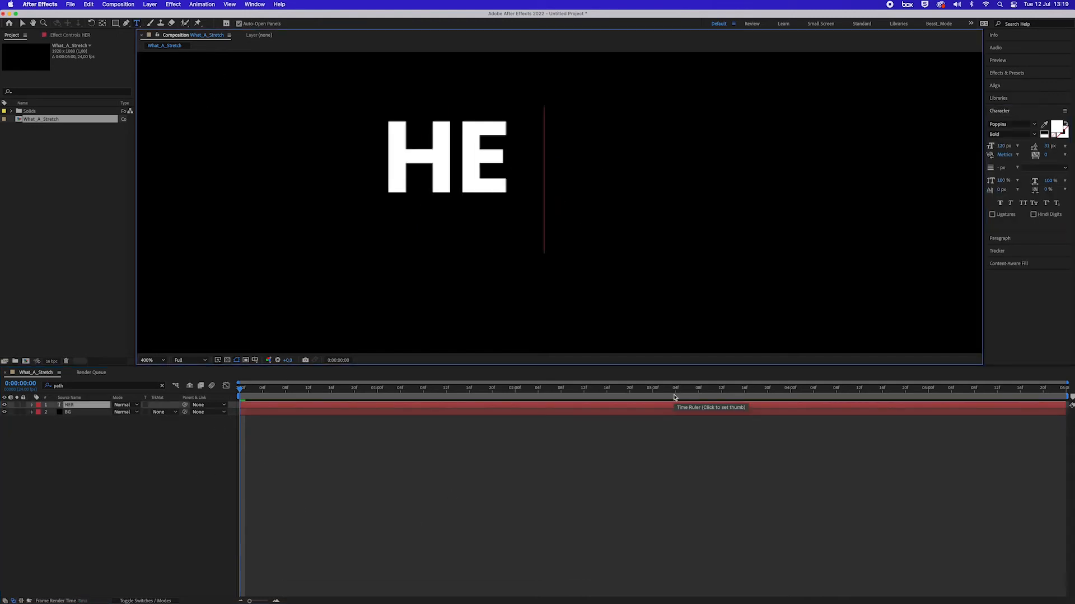
left_click(22, 21)
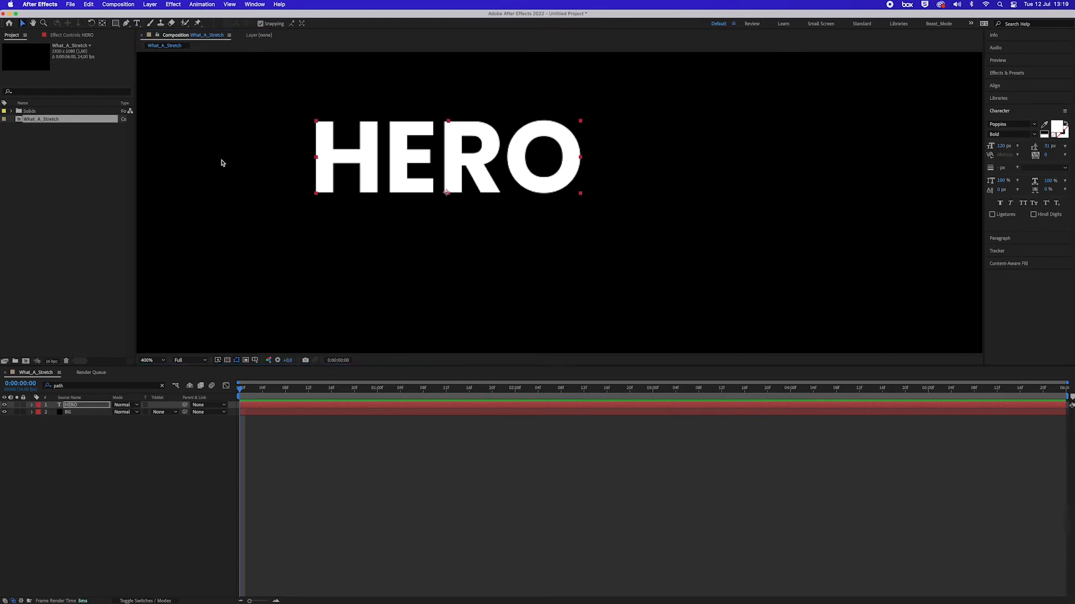
- Centre the HERO text horizontally and vertically within the composition
left_click(998, 86)
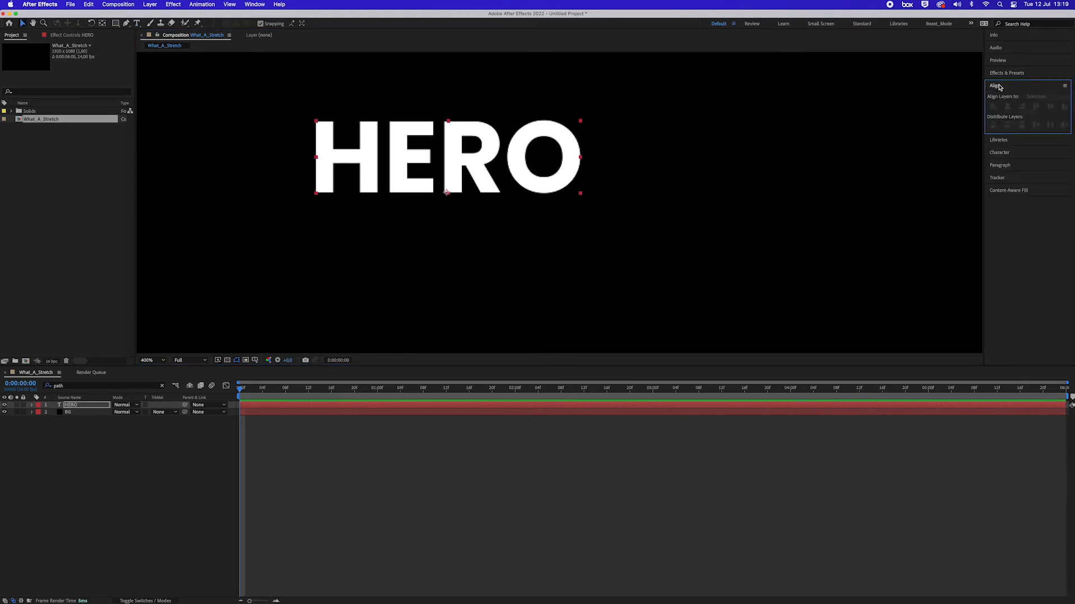
left_click(1007, 107)
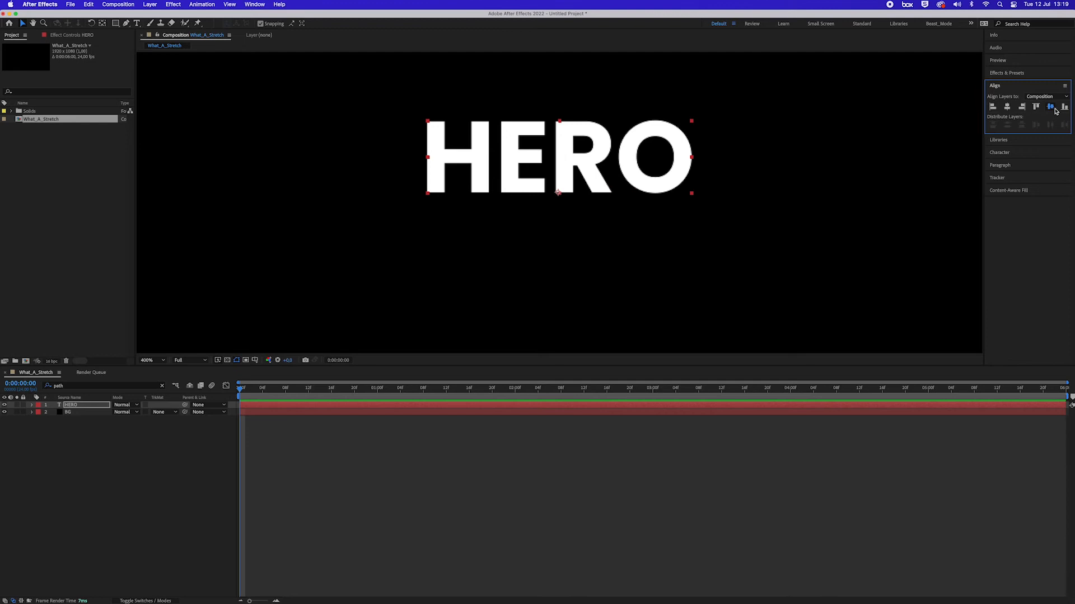
left_click(1050, 107)
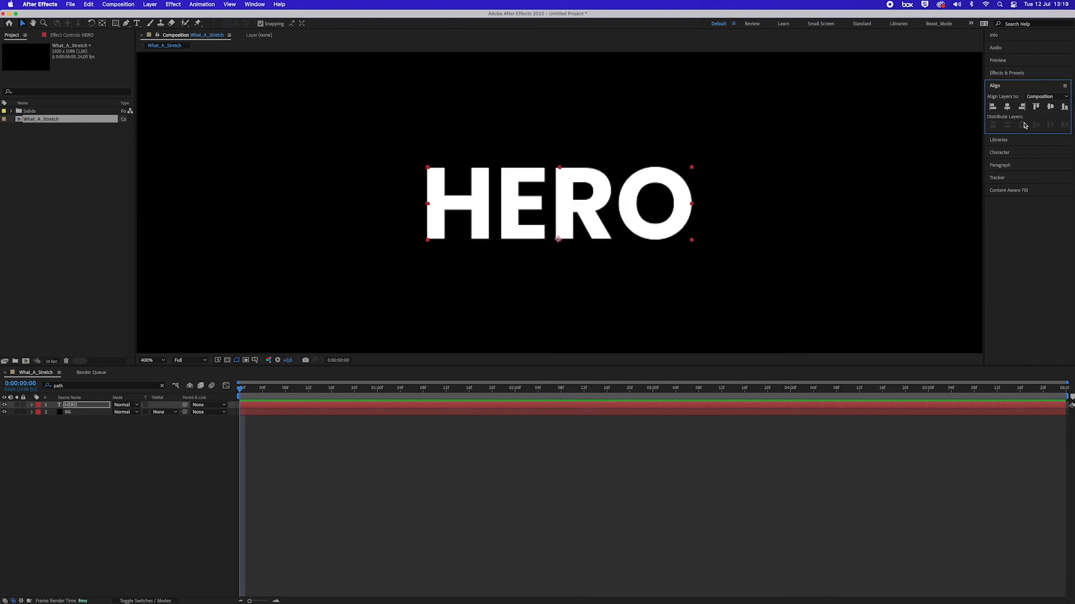
- Clear the timeline's property filter and create shape outlines from the HERO text layer
left_click(163, 387)
right_click(96, 407)
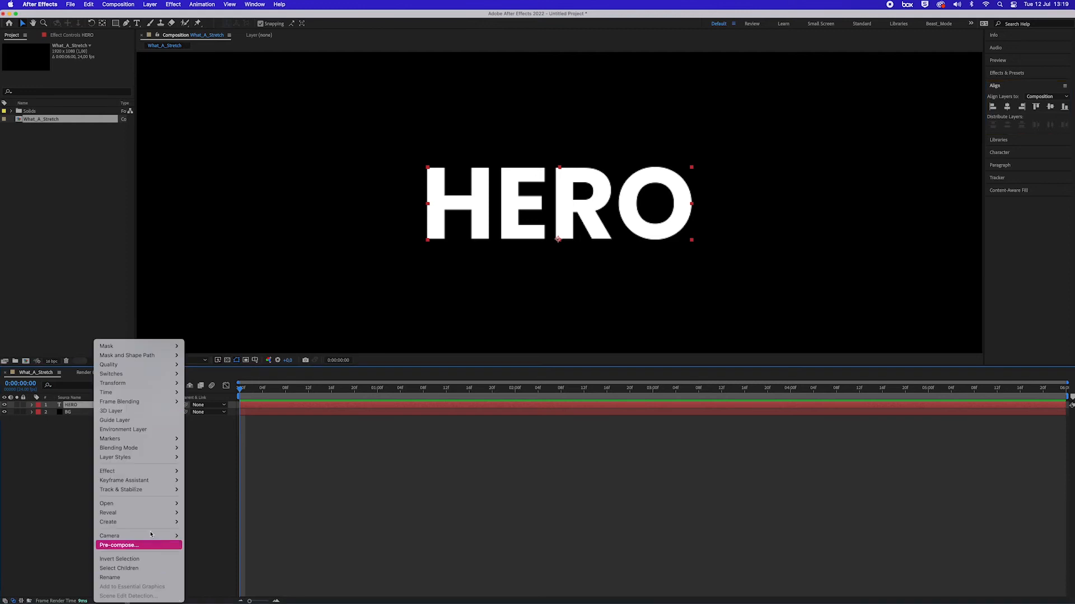
mouse_move(138, 526)
left_click(230, 529)
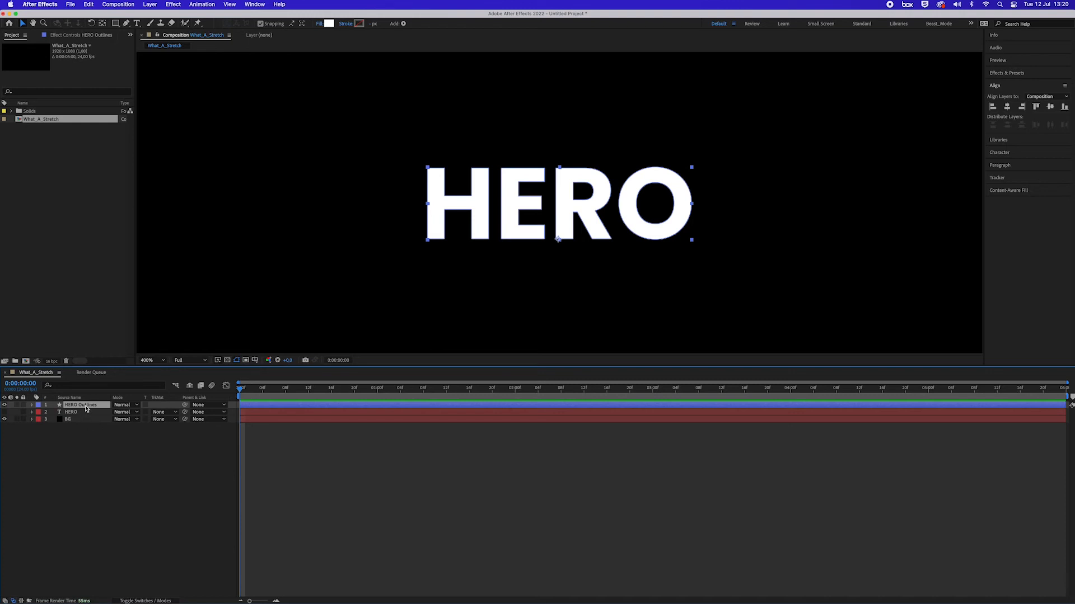
- Expand the HERO Outlines contents and filter the timeline by "path" to list every letter's Path property
left_click(32, 405)
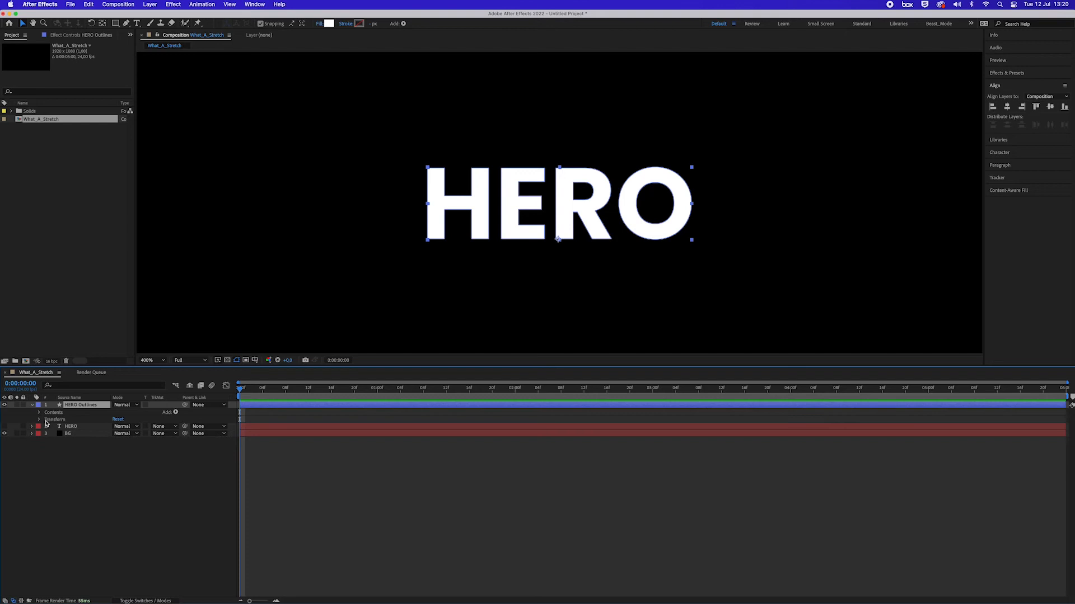
left_click(39, 413)
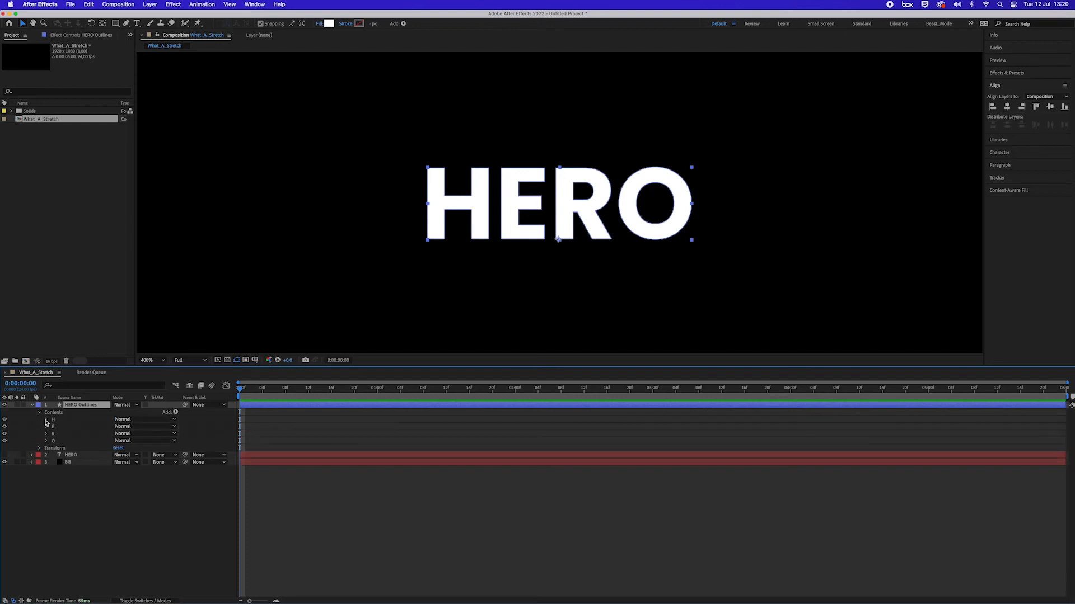
left_click(78, 389)
type("path")
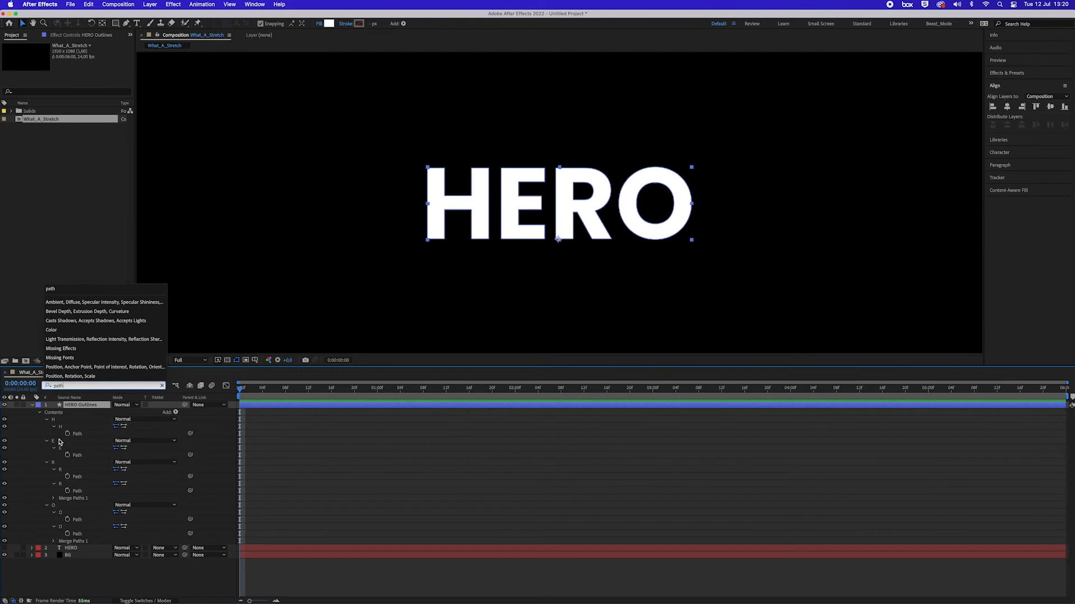
- Enable keyframing on all letter Path properties and move these keyframes from the start to 0:00:01:00
left_click_drag(67, 433, 59, 547)
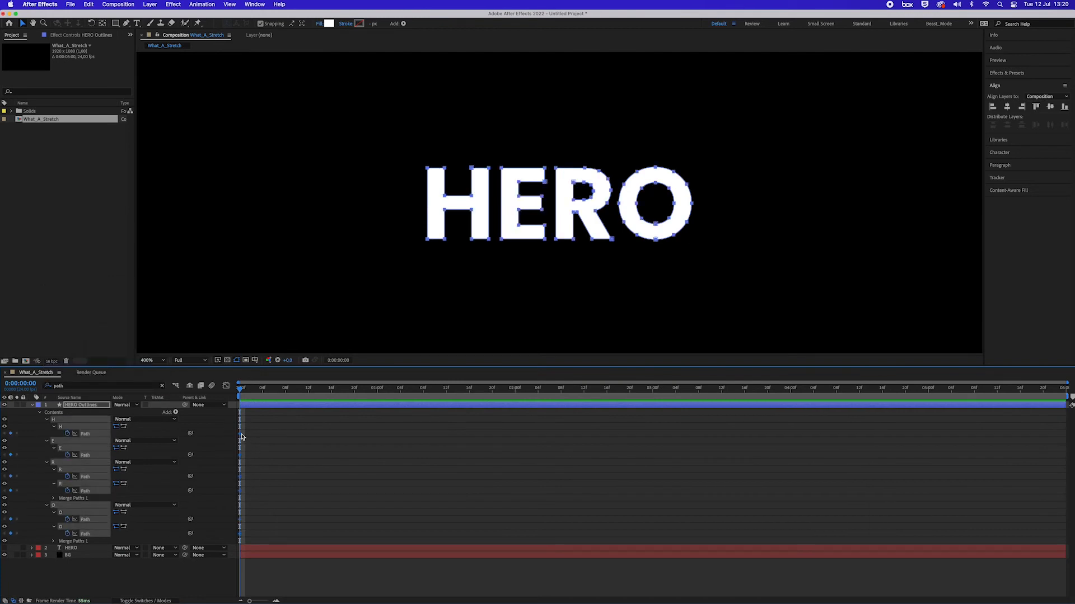
left_click_drag(241, 437, 379, 446)
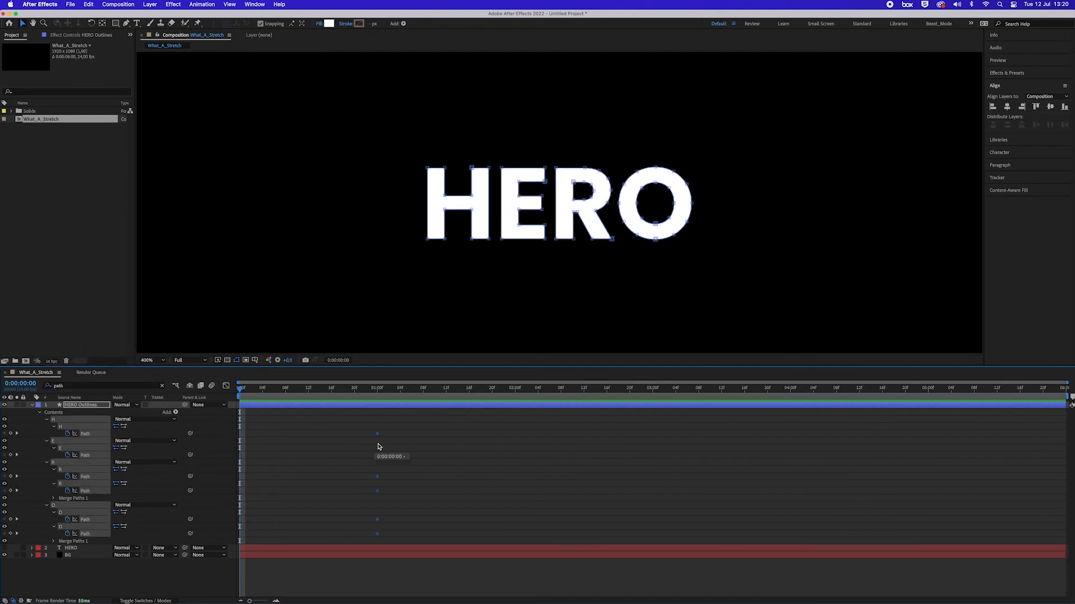
left_click(378, 390)
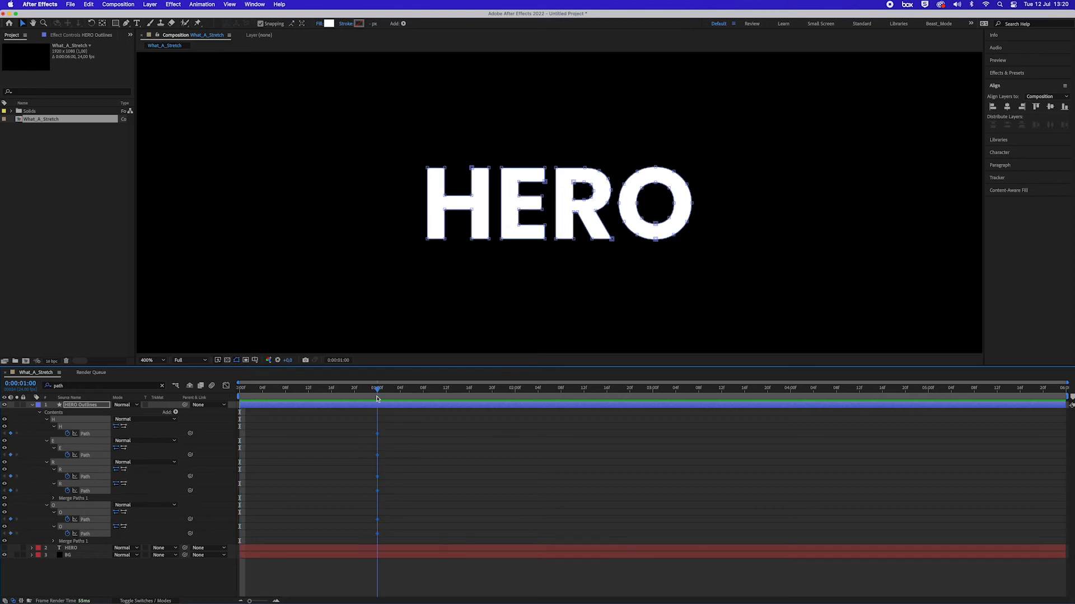
key("Page_Up")
key("Page_Up")
key("Page_Up")
key("Page_Up")
key("Page_Up")
key("Page_Up")
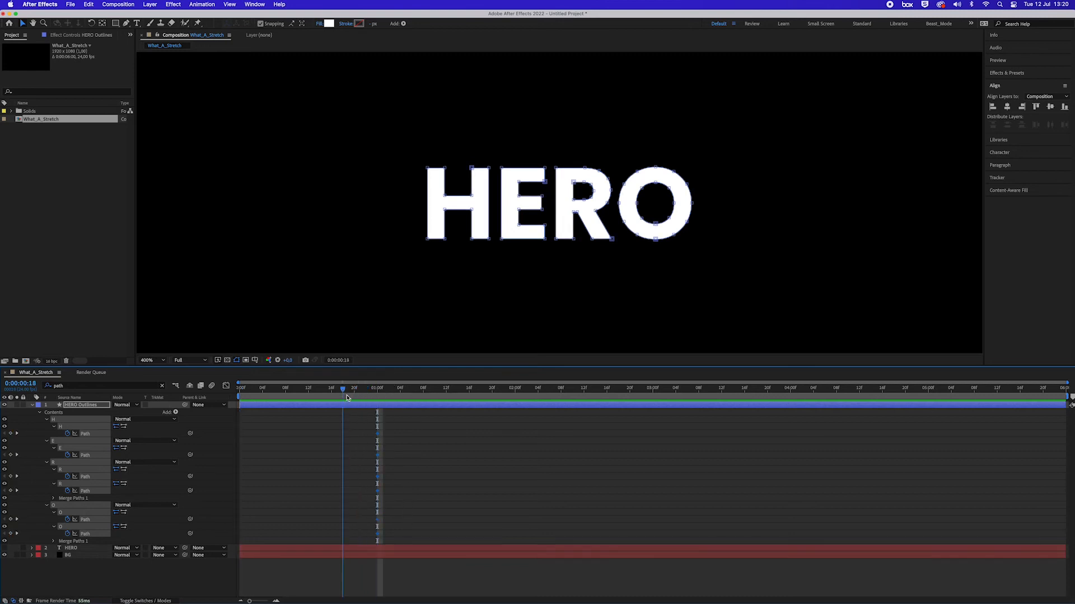
left_click_drag(346, 391, 377, 396)
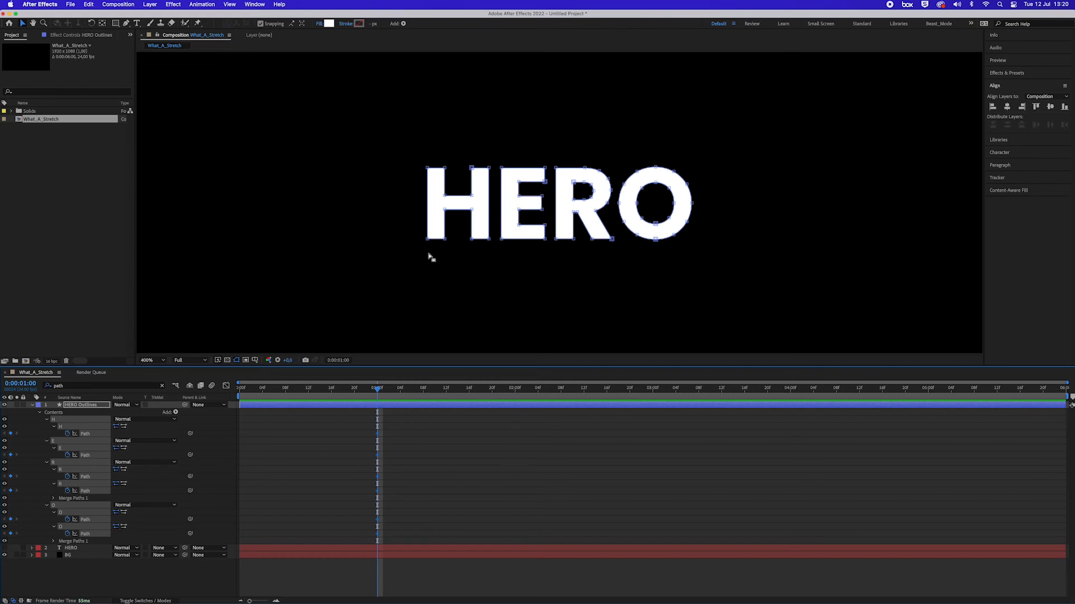
- At 0:00:00:00, shift the points of the H's left stem leftward to stretch its crossbar to roughly three times its length
left_click_drag(380, 395, 240, 395)
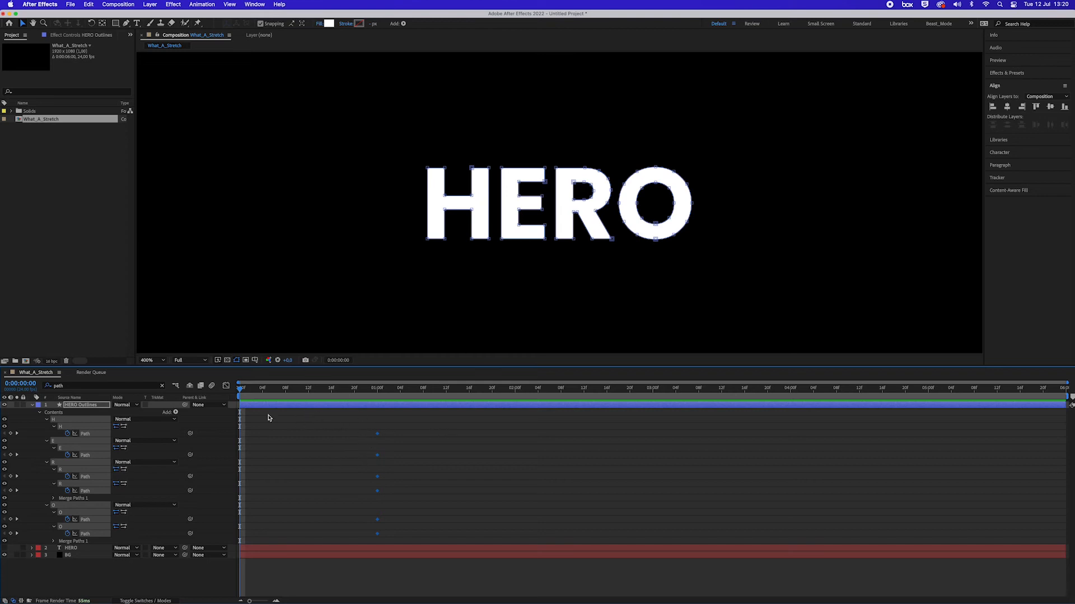
left_click_drag(369, 131, 466, 329)
key("Left")
key("Left")
key("Left")
key("Left")
key("Left")
key("Left")
key("Left")
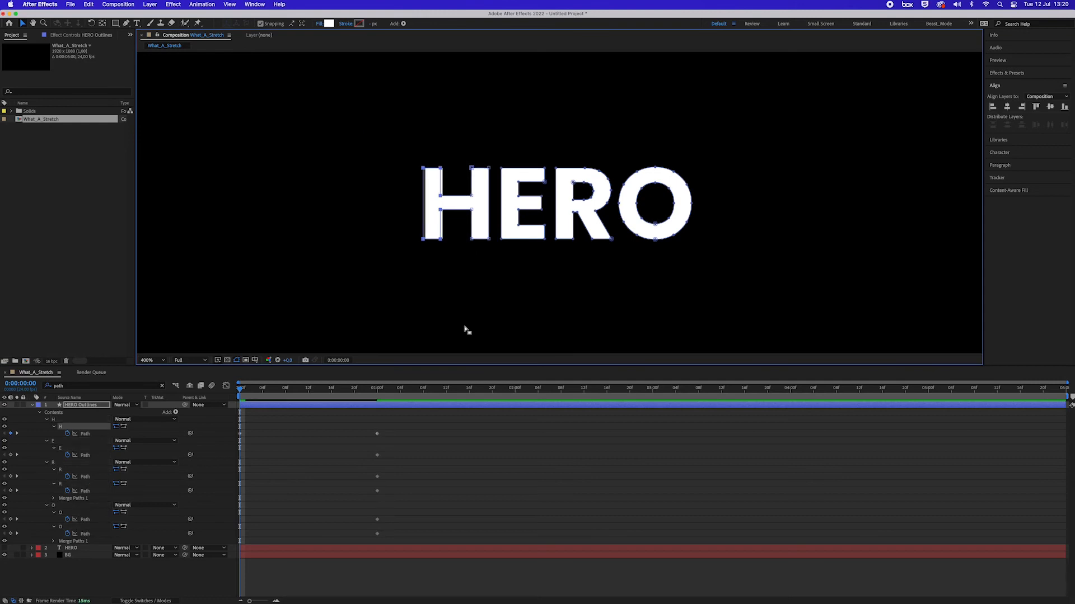
key("Left")
key("Left")
key("Left")
key("Left")
key("Left")
key("Left")
key("Left")
key("Left")
key("Left")
key("Left")
key("Left")
key("Left")
key("Left")
key("Left")
key("Left")
key("Left")
key("Left")
key("Left")
key("Left")
key("Left")
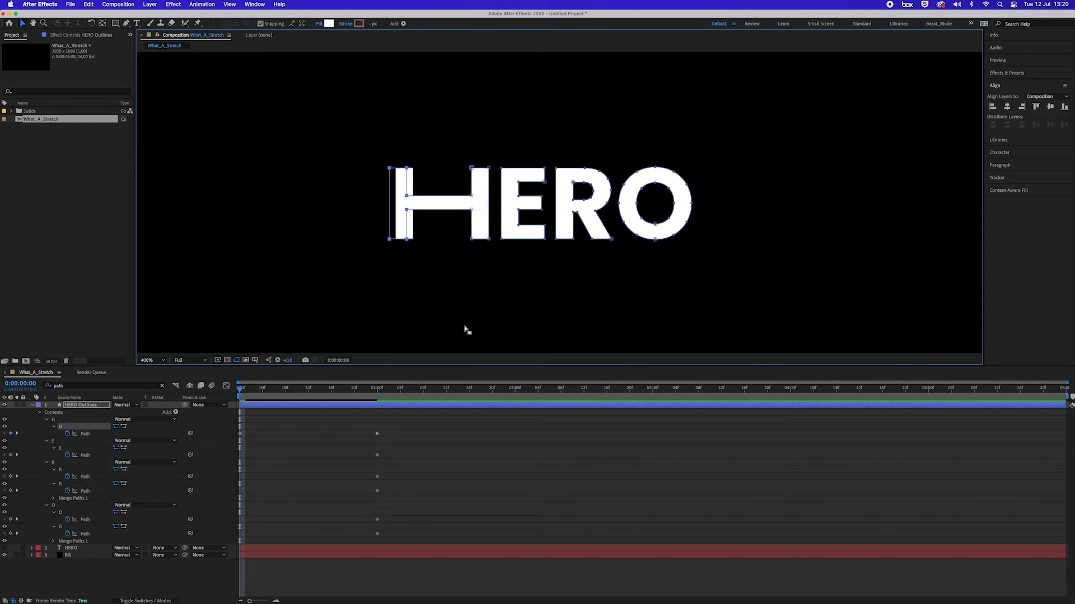
key("Left")
key("Left")
key("Left")
key("Left")
key("Left")
key("Left")
key("Left")
key("Left")
key("Left")
key("Left")
key("Left")
key("Left")
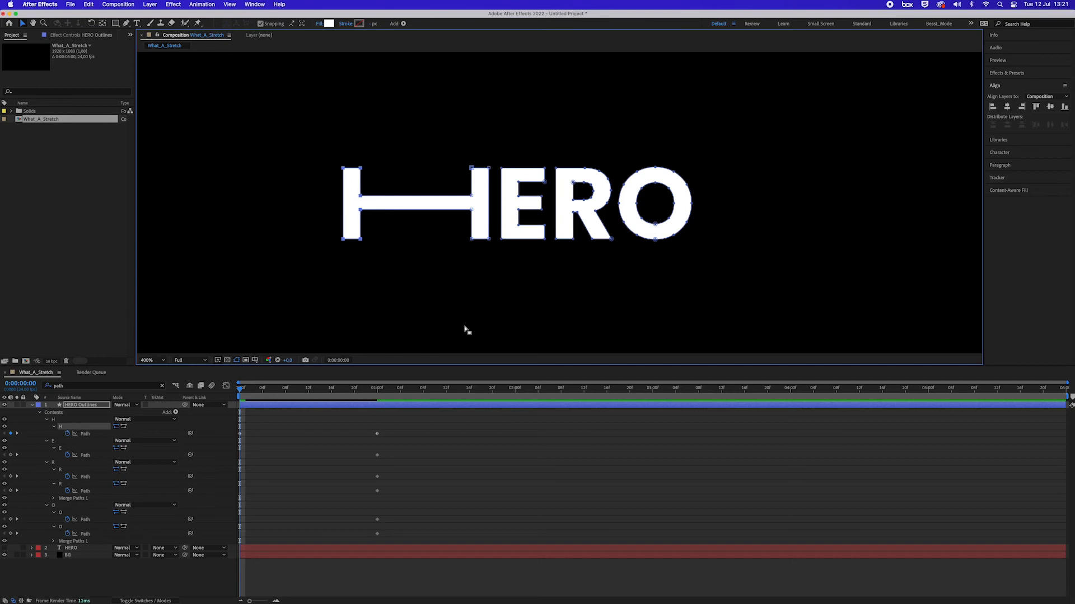
- Select the whole H and the E's left-side points and shift them leftward to stretch the E's three arms
left_click_drag(306, 162, 532, 337)
key("Left")
key("Left")
key("Left")
key("Left")
key("Left")
key("Left")
key("Left")
key("Left")
key("Left")
key("Left")
key("Left")
key("Left")
key("Left")
key("Left")
key("Left")
key("Left")
key("Left")
key("Left")
key("Left")
key("Left")
key("Left")
key("Left")
key("Left")
key("Left")
key("Left")
key("Left")
key("Left")
key("Left")
key("Left")
key("Left")
key("Left")
key("Left")
key("Left")
key("Left")
key("Left")
key("Left")
key("Left")
key("Left")
key("Left")
key("Left")
key("Left")
key("Left")
key("Left")
key("Left")
key("Left")
- Shift the H, the E and the R's left stem points far leftward to stretch the R, leaving H near the frame's left edge
left_click_drag(185, 129, 576, 346)
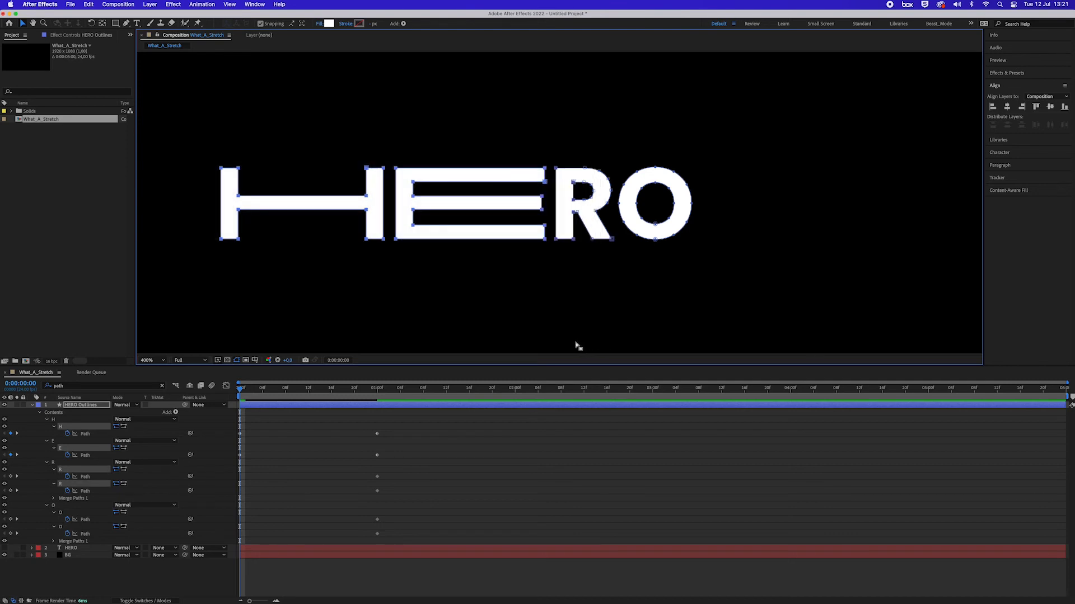
key("Left")
key("Left")
key("Left")
key("Left")
key("Left")
key("Left")
key("Left")
key("Left")
key("Left")
key("Left")
key("Left")
key("Left")
key("Left")
key("Left")
key("Left")
key("Left")
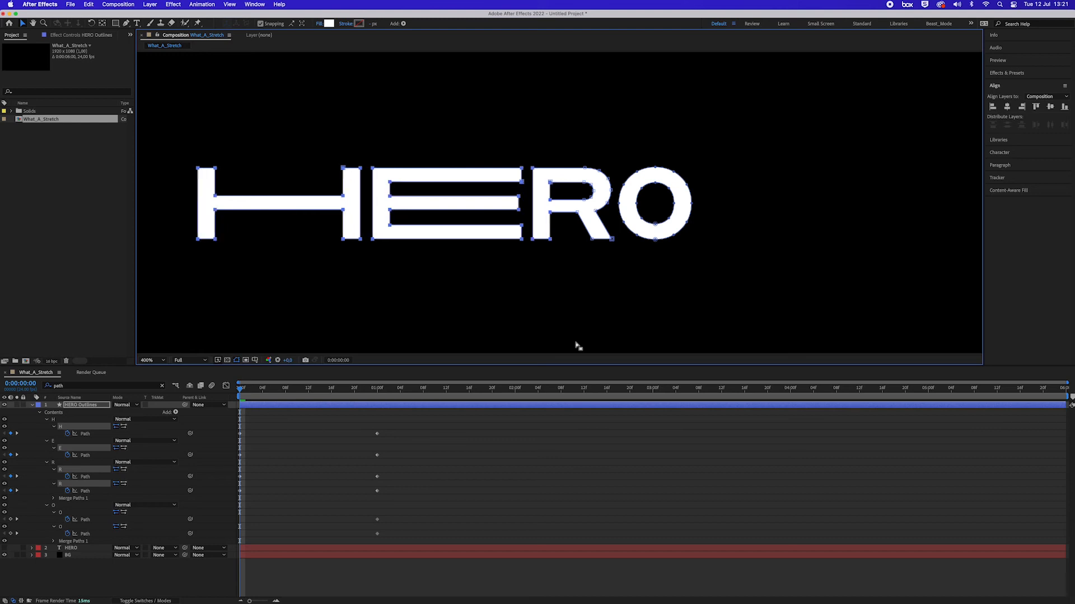
key("Left")
key("Left")
key("Left")
key("Left")
key("Left")
key("Left")
key("Left")
key("Left")
key("Left")
key("Left")
key("Left")
key("Left")
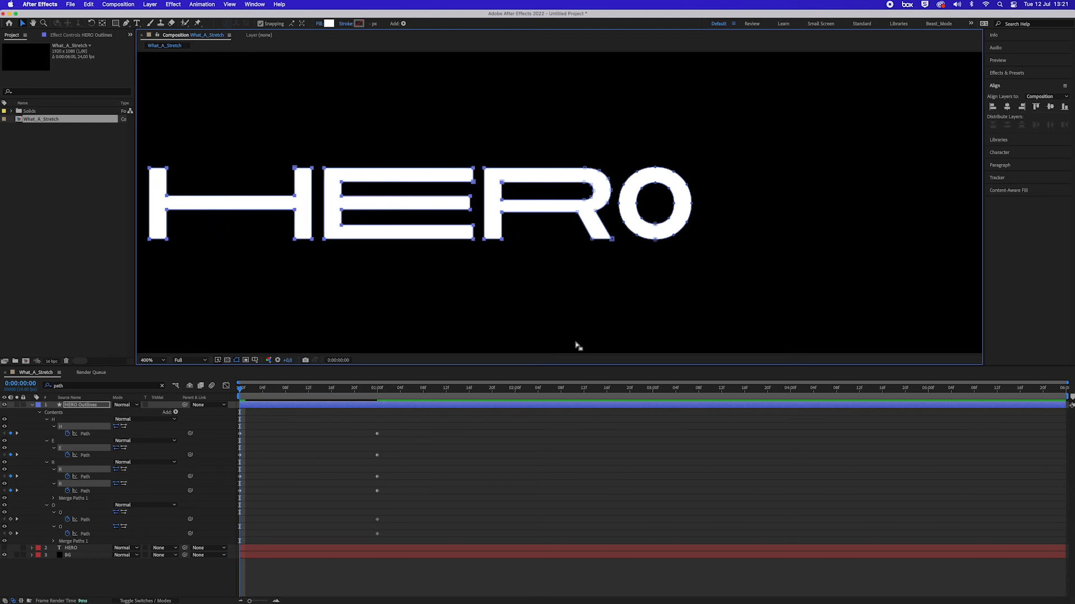
key("comma")
key("comma")
key("shift+Left")
key("shift+Left")
key("shift+Left")
key("shift+Left")
key("shift+Left")
key("shift+Left")
key("shift+Left")
key("shift+Left")
key("shift+Left")
key("shift+Left")
key("shift+Left")
key("shift+Left")
key("shift+Left")
key("shift+Left")
key("shift+Left")
key("shift+Left")
key("shift+Left")
key("shift+Left")
key("shift+Left")
key("shift+Left")
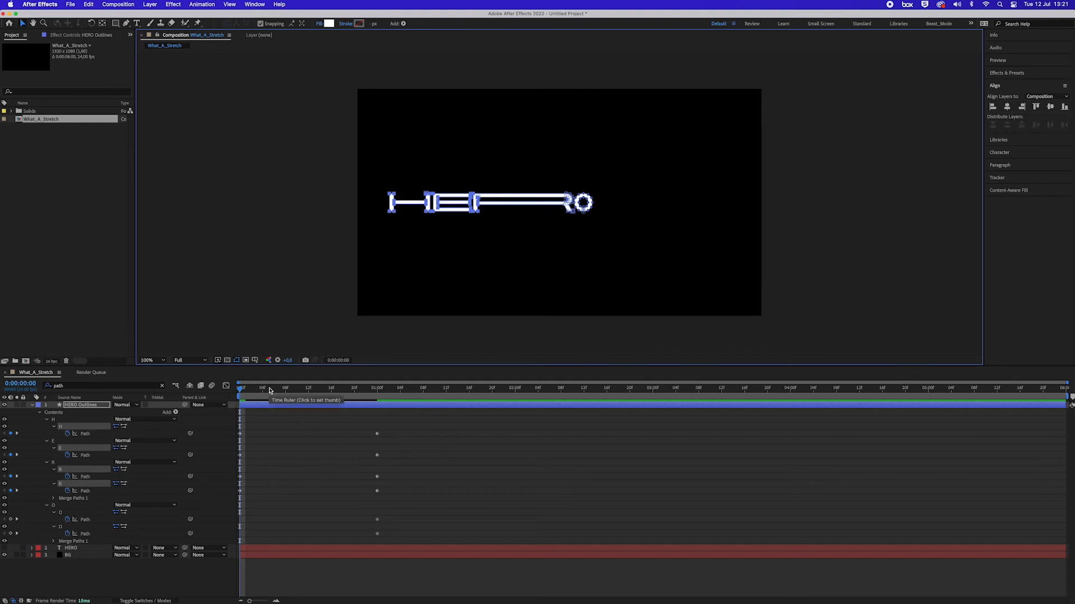
left_click(267, 433)
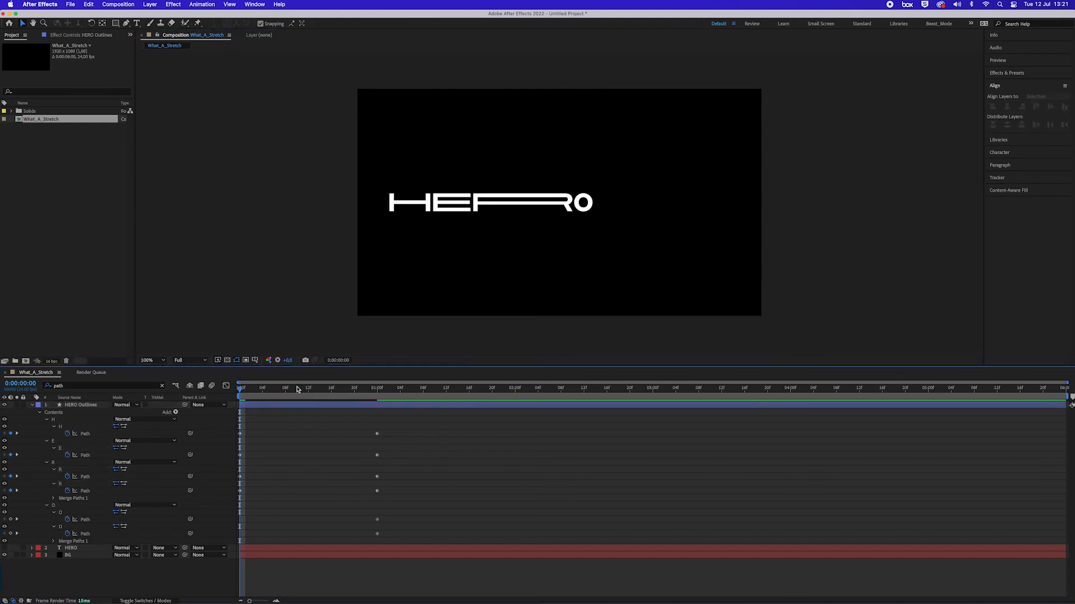
- Scrub between 0:00:01:00 and the start of the timeline to review the letter-stretch animation
left_click(376, 389)
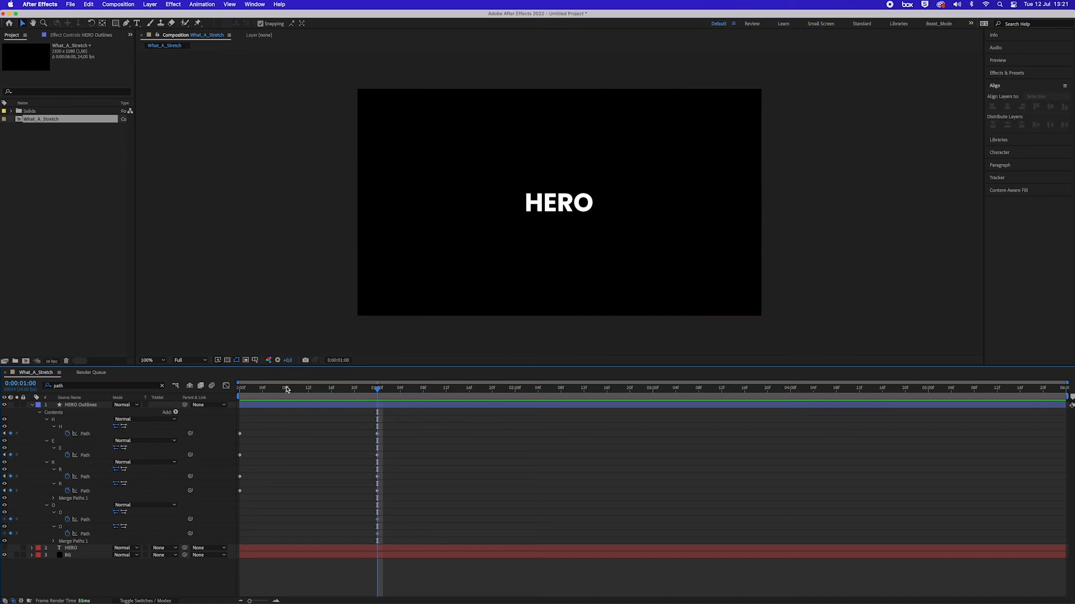
left_click_drag(356, 394, 167, 404)
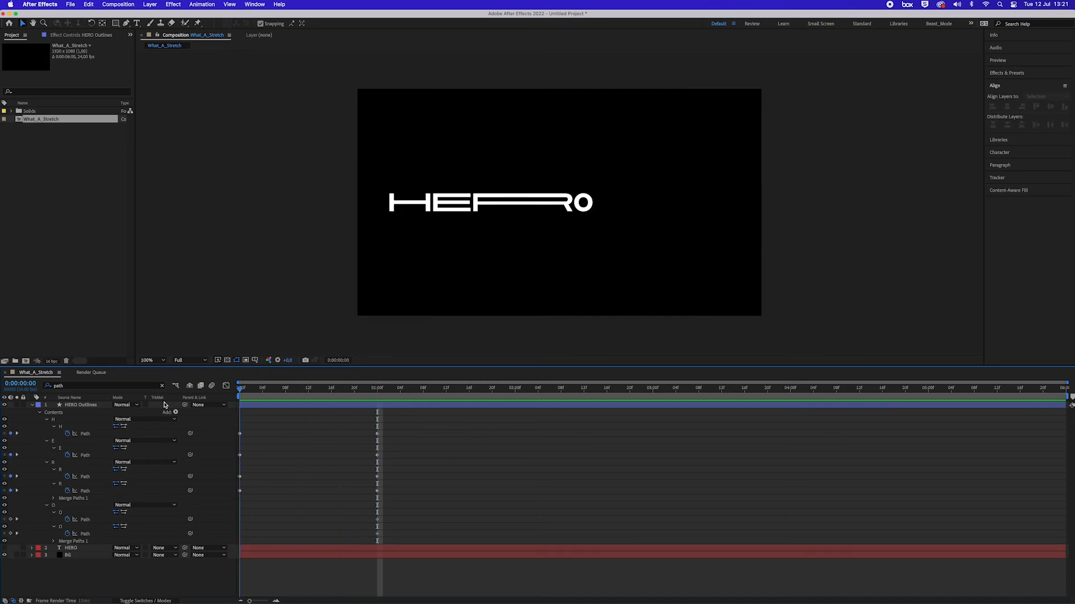
left_click_drag(256, 401, 186, 405)
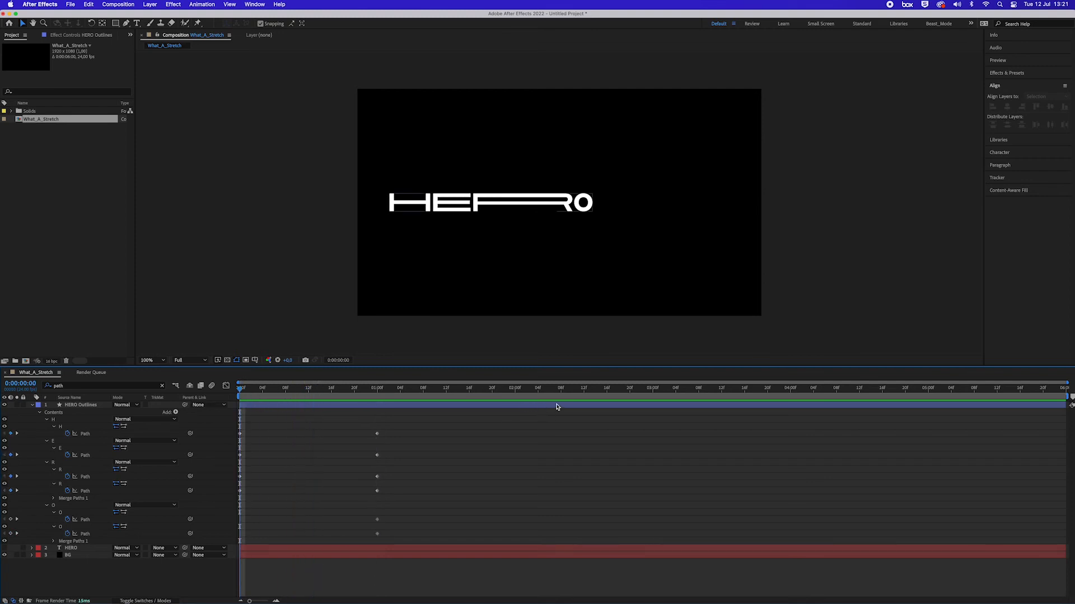
- At 0:00:01:00, try to stretch the O by shifting H, E, R and the O's left-side points leftward
left_click_drag(264, 392, 377, 396)
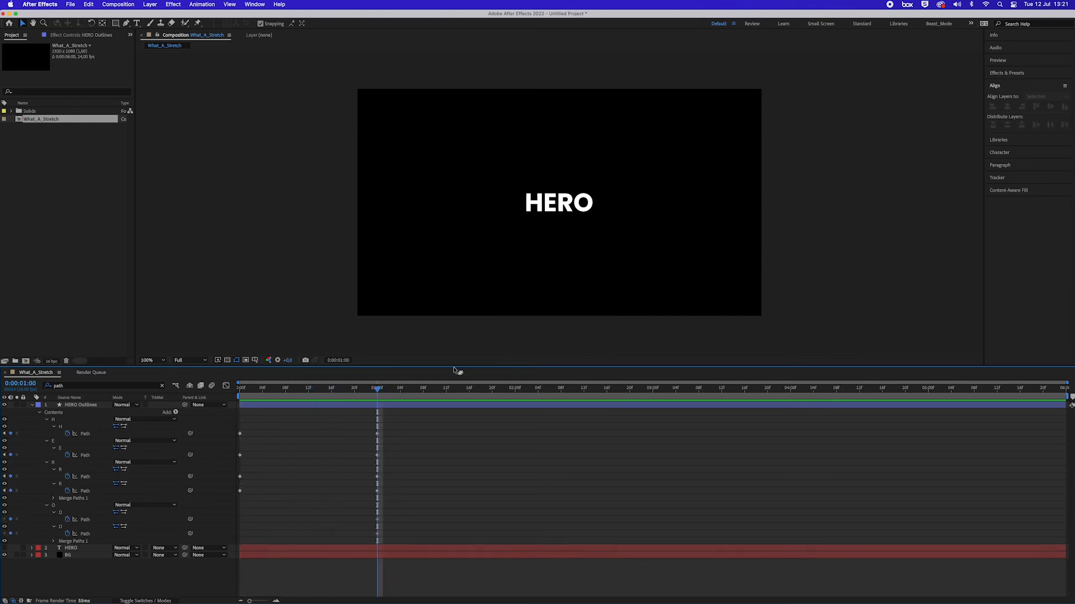
key("period")
key("period")
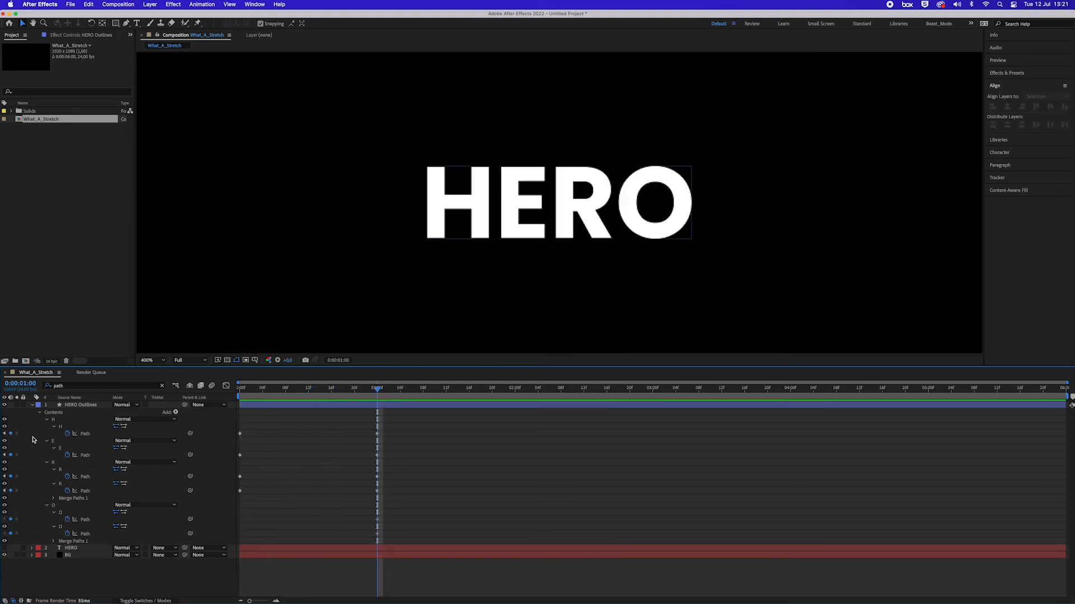
left_click(75, 429)
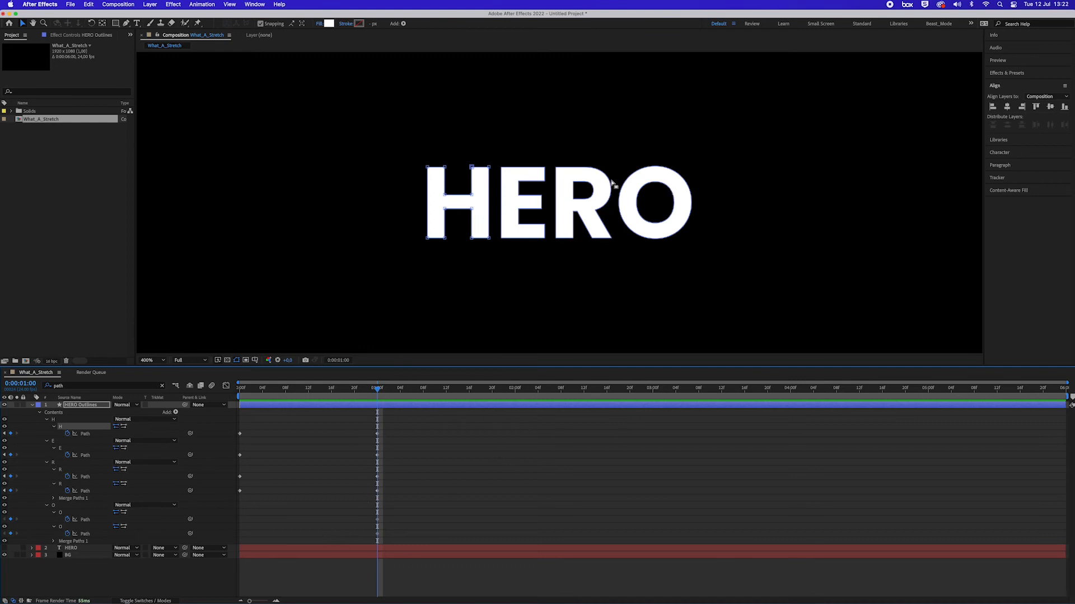
left_click(81, 528)
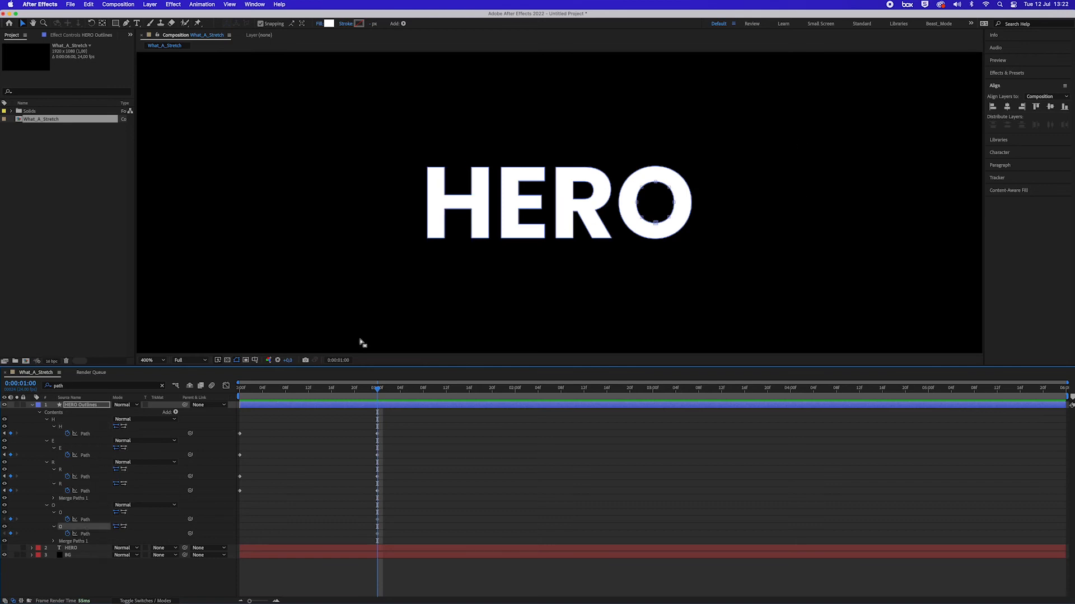
left_click(64, 420)
left_click(70, 429)
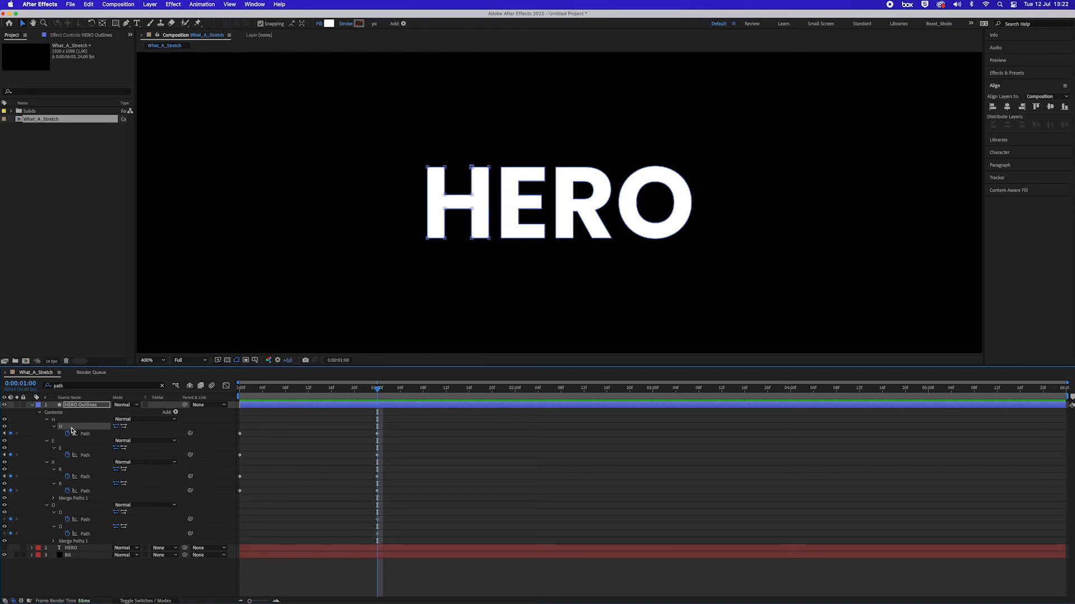
left_click_drag(386, 143, 657, 288)
key("shift+Left")
key("shift+Left")
key("shift+Left")
key("shift+Left")
key("shift+Left")
key("shift+Left")
key("shift+Left")
key("shift+Left")
key("shift+Left")
key("shift+Left")
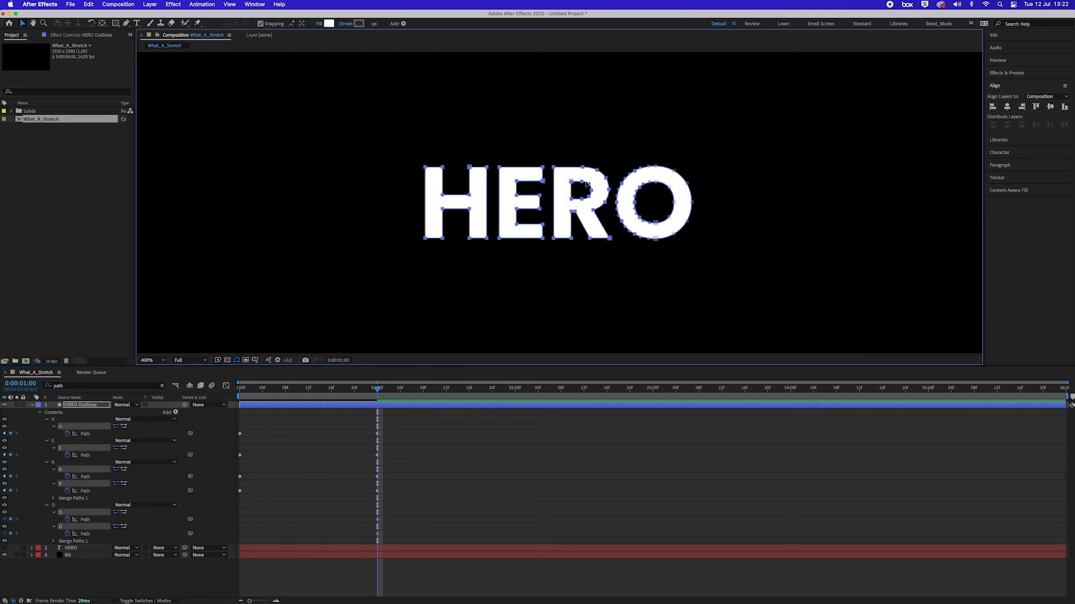
key("shift+Left")
key("shift+Left")
key("shift+Left")
key("shift+Left")
key("shift+Left")
key("shift+Left")
key("shift+Left")
key("shift+Left")
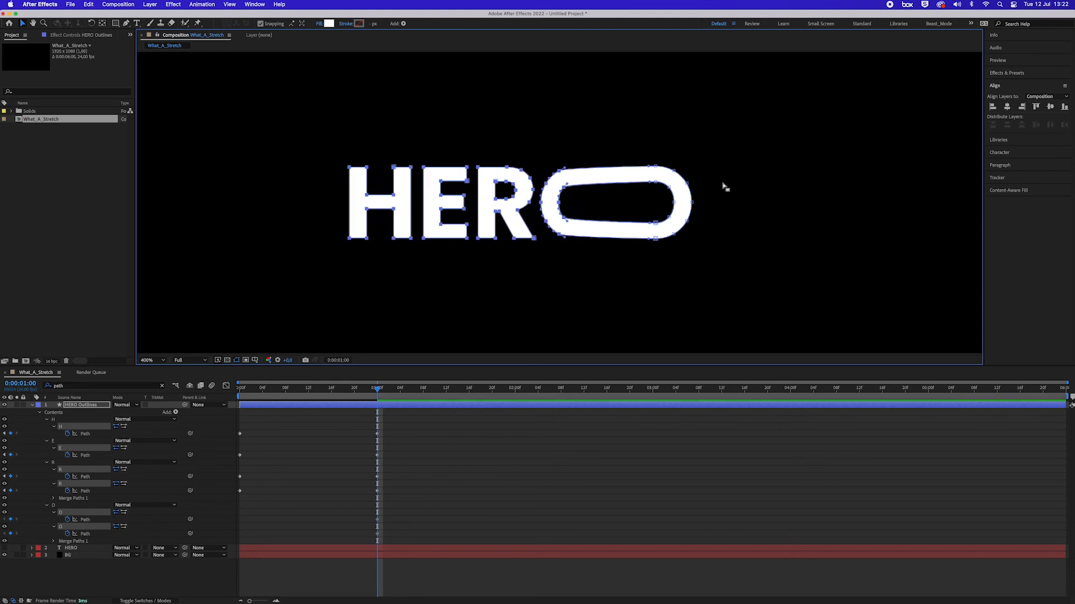
- Shift the selected letter points back rightward to return the O to roughly its normal width
key("shift+Right")
key("shift+Right")
key("shift+Right")
key("shift+Right")
key("shift+Right")
key("shift+Right")
key("shift+Right")
key("shift+Right")
key("shift+Right")
key("shift+Right")
key("shift+Right")
key("shift+Right")
key("shift+Right")
key("shift+Right")
key("shift+Right")
key("shift+Right")
key("shift+Right")
key("shift+Right")
key("shift+Right")
key("shift+Right")
key("shift+Right")
key("shift+Right")
key("shift+Right")
key("shift+Right")
key("shift+Right")
key("shift+Right")
key("shift+Right")
key("shift+Right")
key("shift+Right")
key("shift+Right")
key("shift+Right")
key("shift+Right")
key("shift+Right")
key("shift+Right")
key("shift+Right")
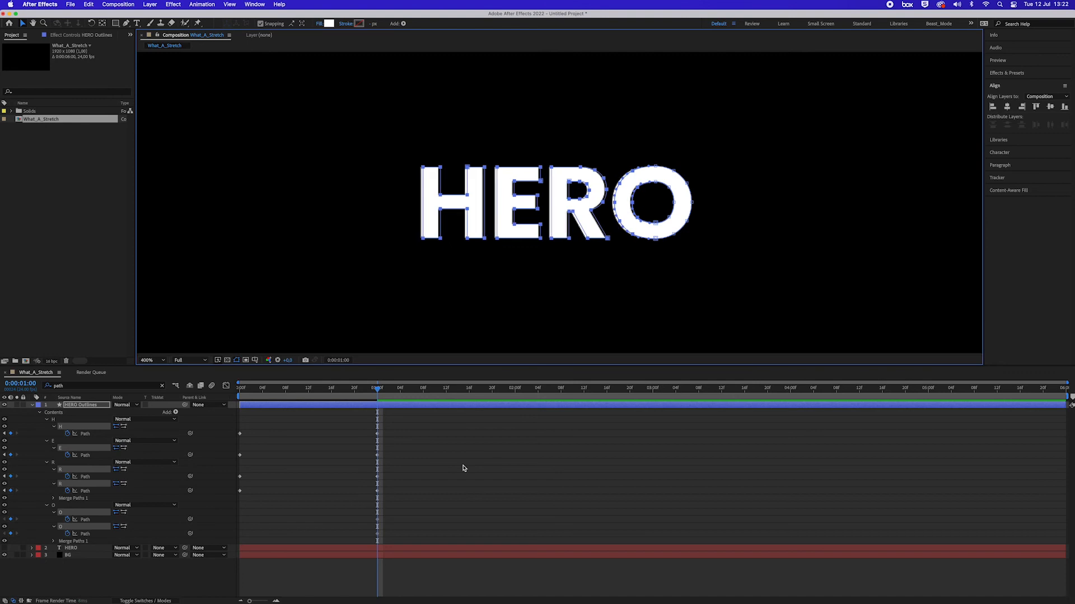
- At 0:00:01:07, try to stretch the O by shifting only its left-side points leftward across the R
key("Home")
left_click_drag(375, 391, 418, 400)
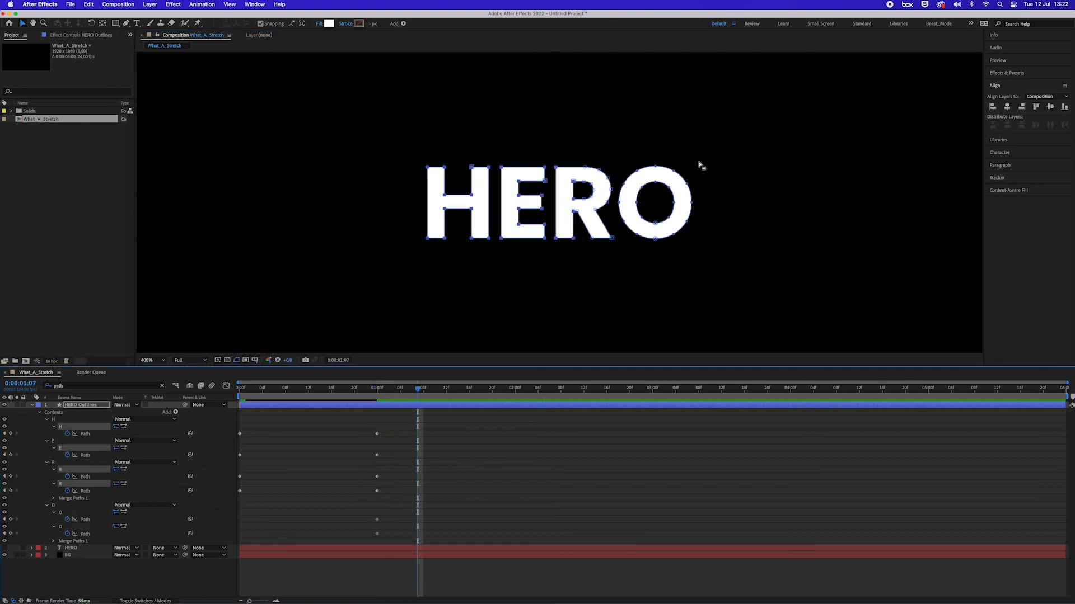
left_click_drag(616, 141, 663, 283)
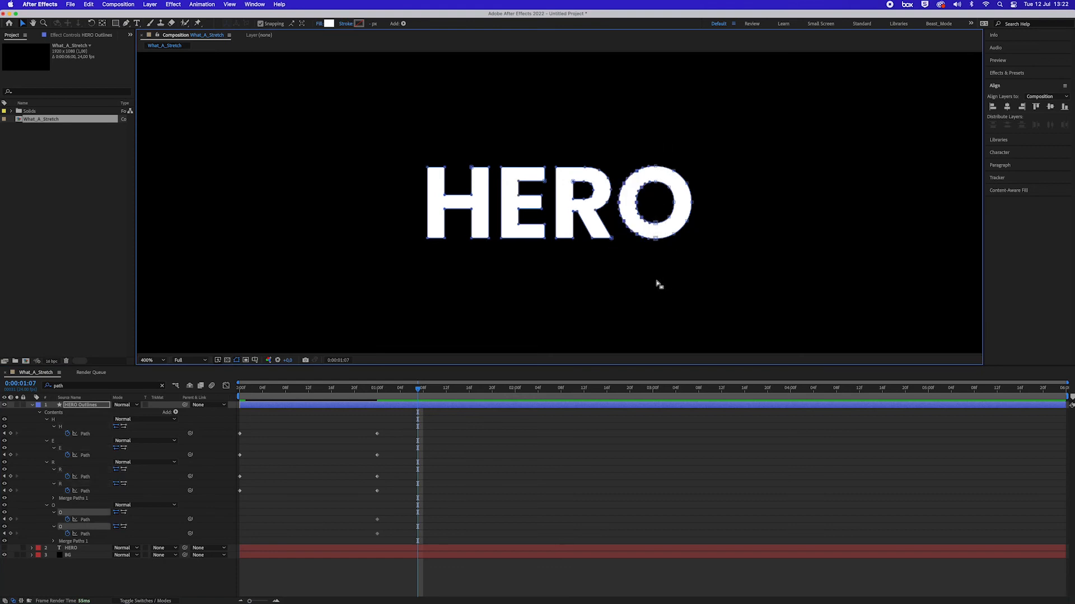
key("Left")
key("Left")
key("Left")
key("Left")
key("Left")
key("Left")
key("Left")
key("Left")
key("Left")
key("Left")
key("Left")
key("Left")
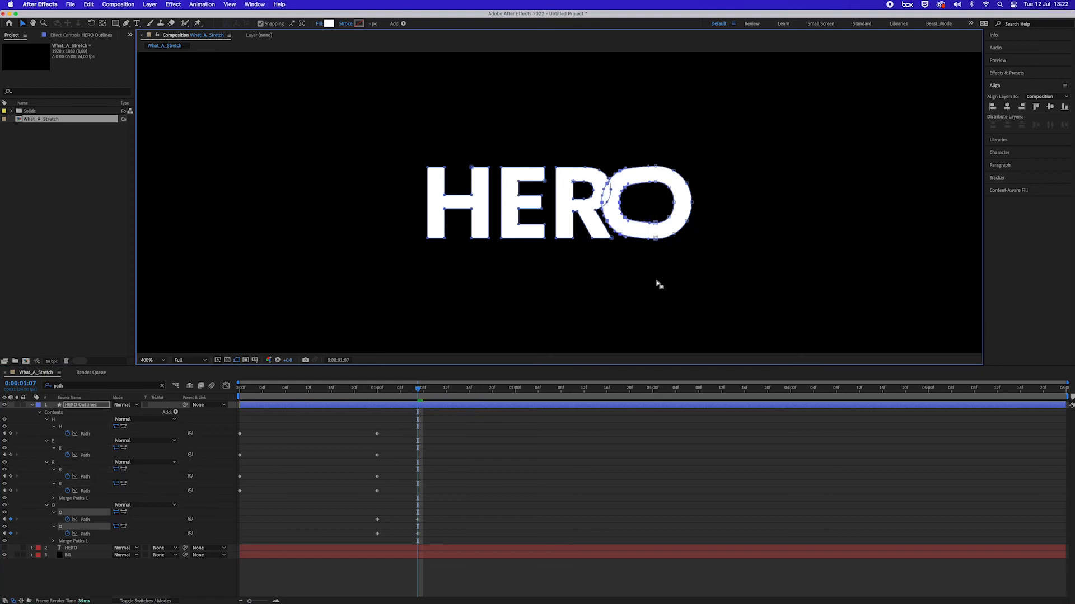
key("Left")
key("Left")
key("Left")
key("Left")
key("Left")
key("Left")
key("Left")
key("Left")
key("Left")
key("Left")
key("Left")
key("Left")
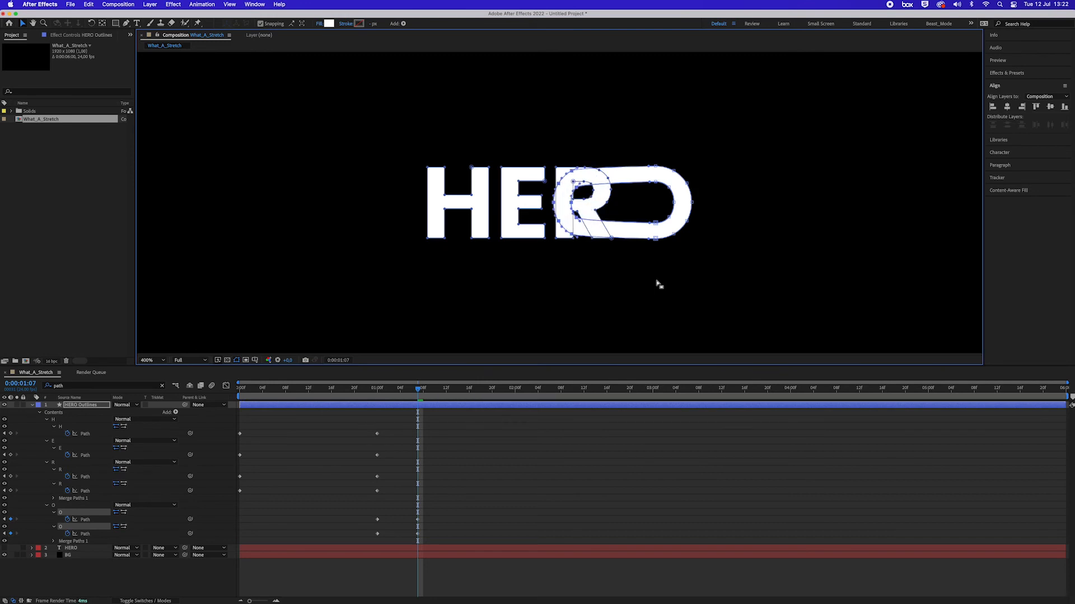
key("Left")
key("Left")
key("Left")
key("Left")
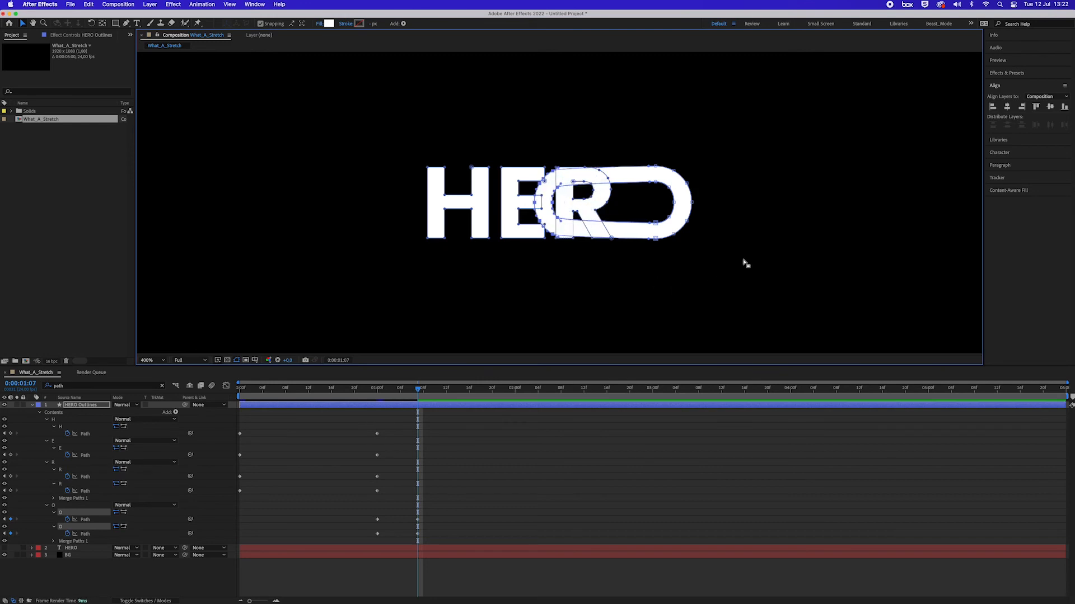
- Undo the O's leftward point shifts at 0:00:01:07
key("super+z")
key("super+z")
key("super+z")
key("super+z")
key("super+z")
key("super+z")
key("super+z")
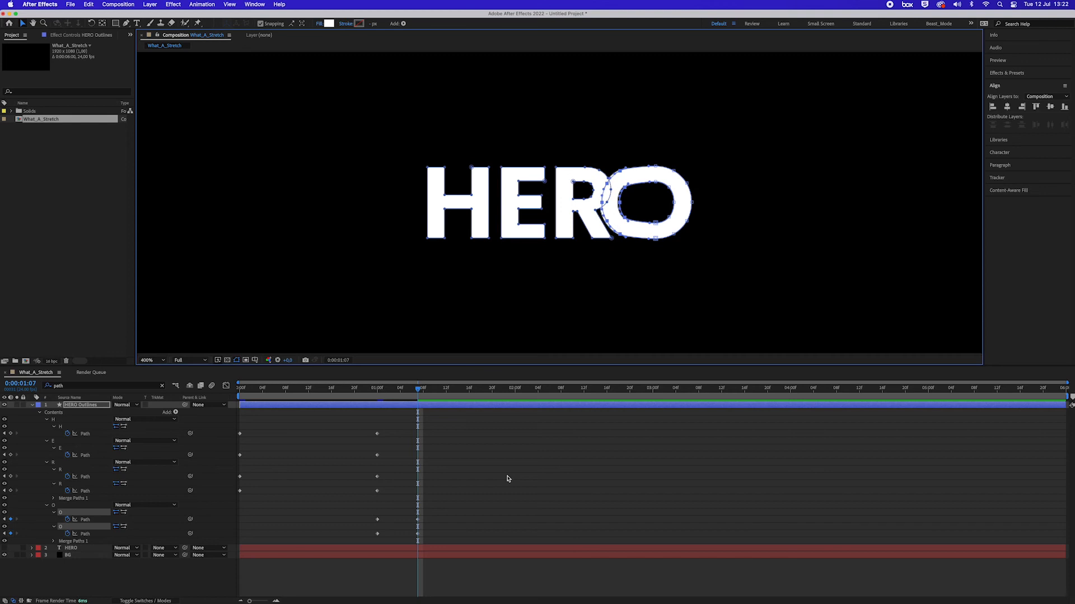
- Preview the letter-stretch animation from the start of the timeline to 0:00:01:00, checking the HERO text and HERO Outlines layers
key("Home")
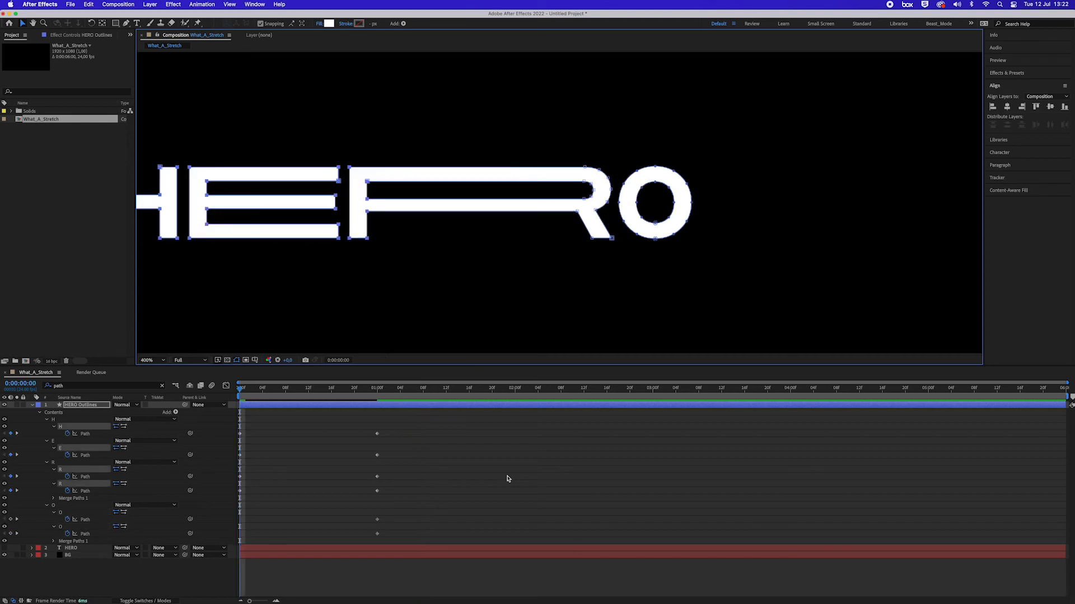
left_click_drag(243, 390, 384, 395)
key("space")
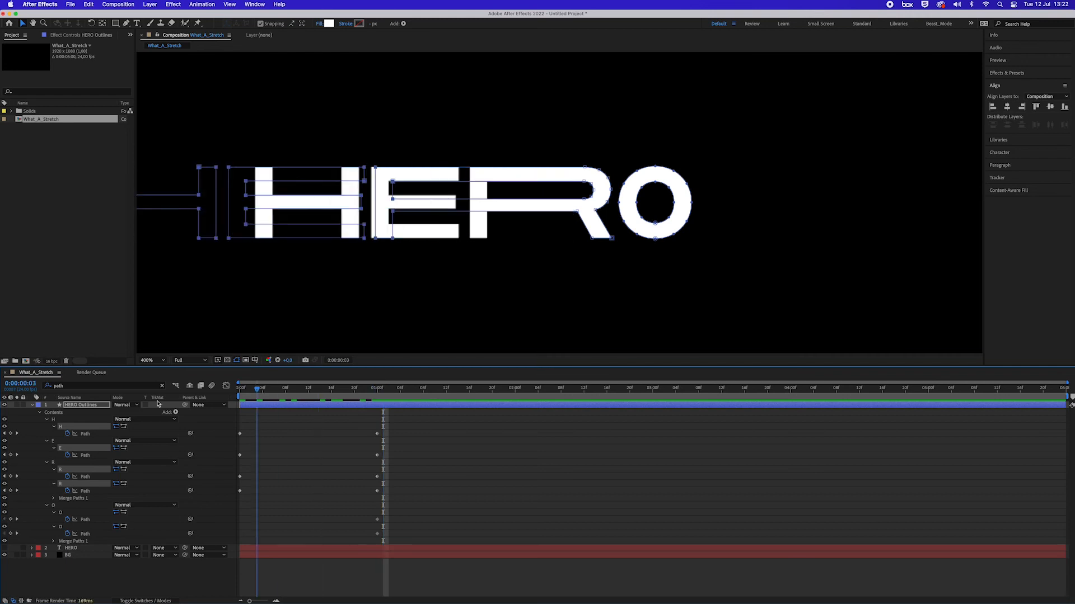
left_click(241, 392)
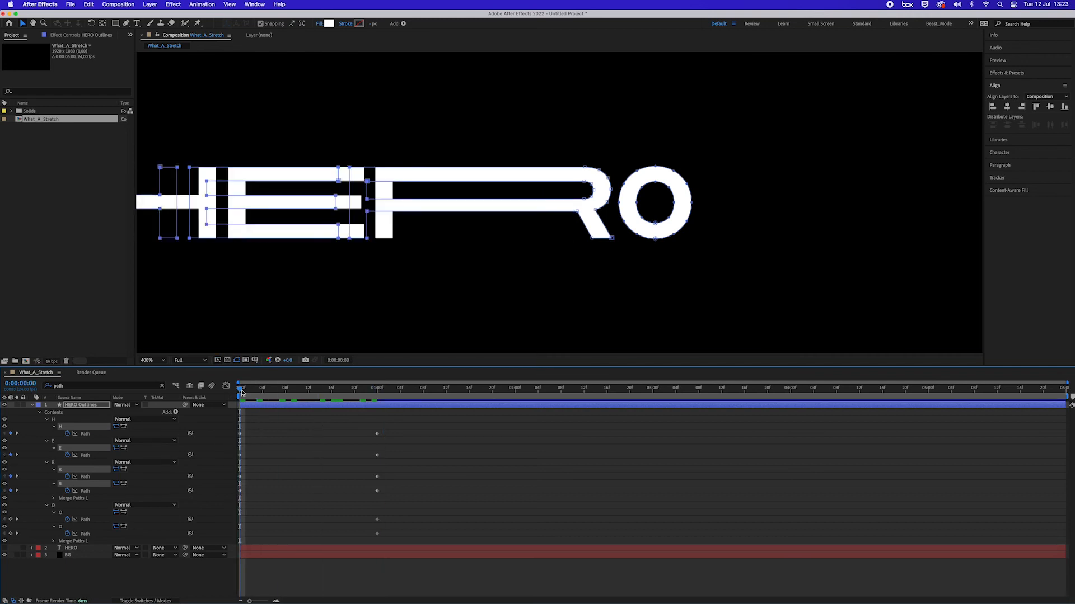
left_click_drag(242, 391, 377, 390)
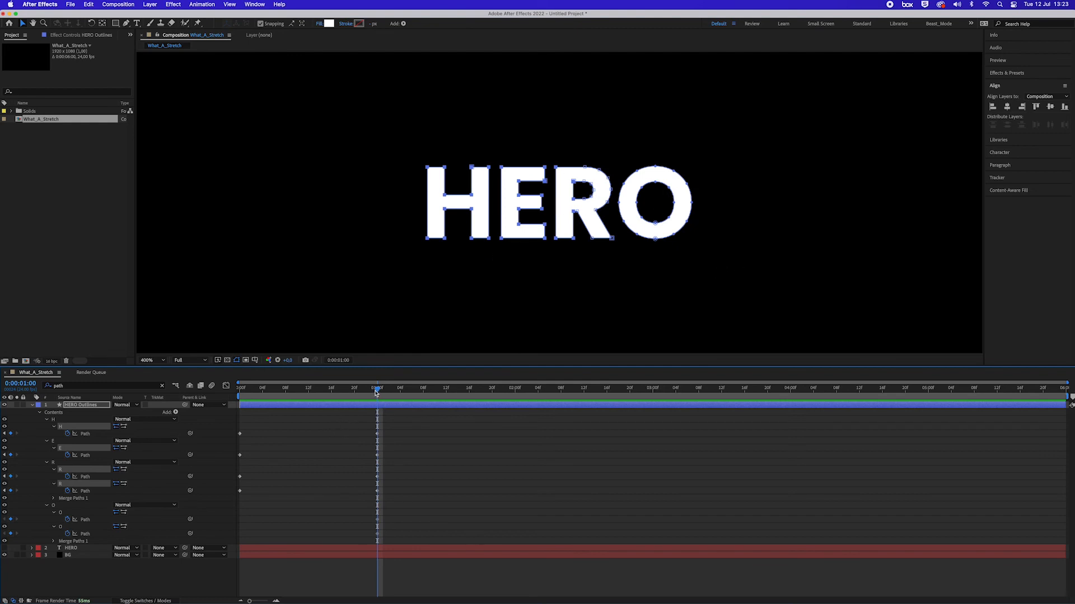
left_click(73, 550)
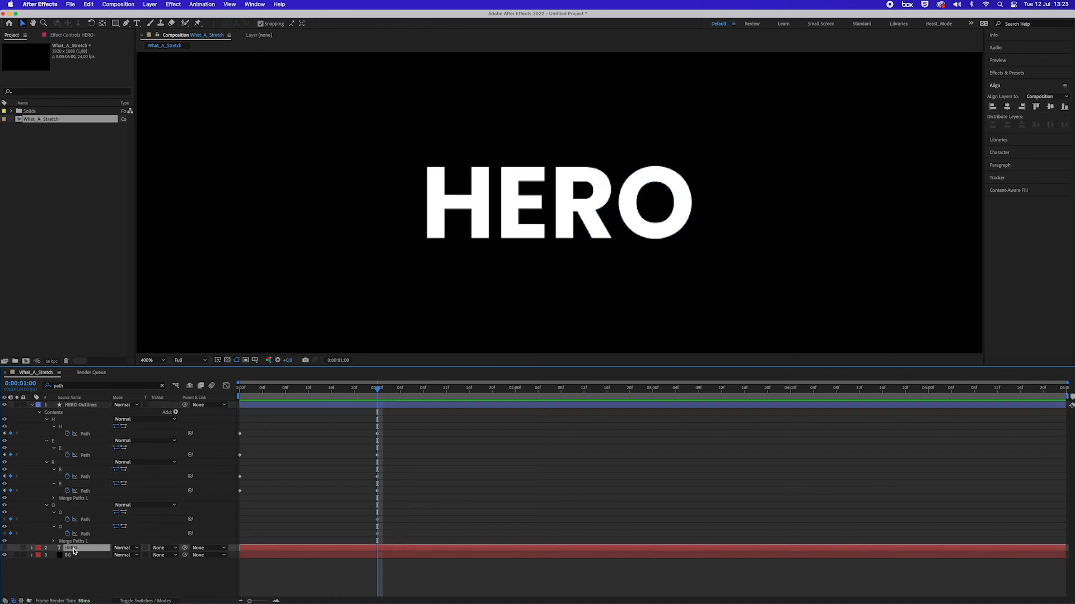
left_click(82, 404)
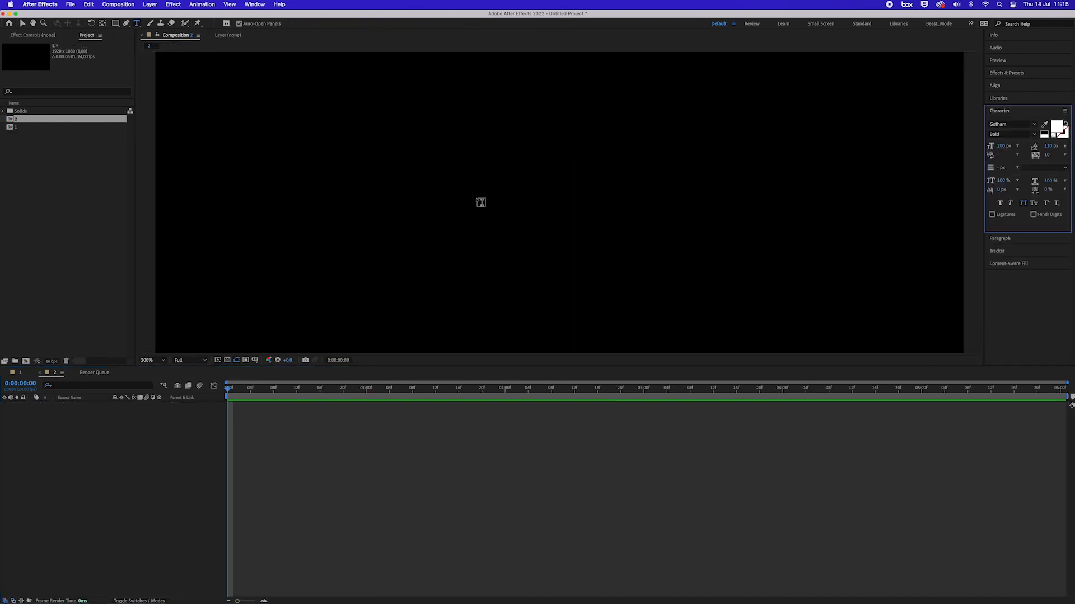
- Add the text HERO to the empty composition and centre it horizontally and vertically in the frame
left_click(480, 202)
type("HERO")
left_click(22, 24)
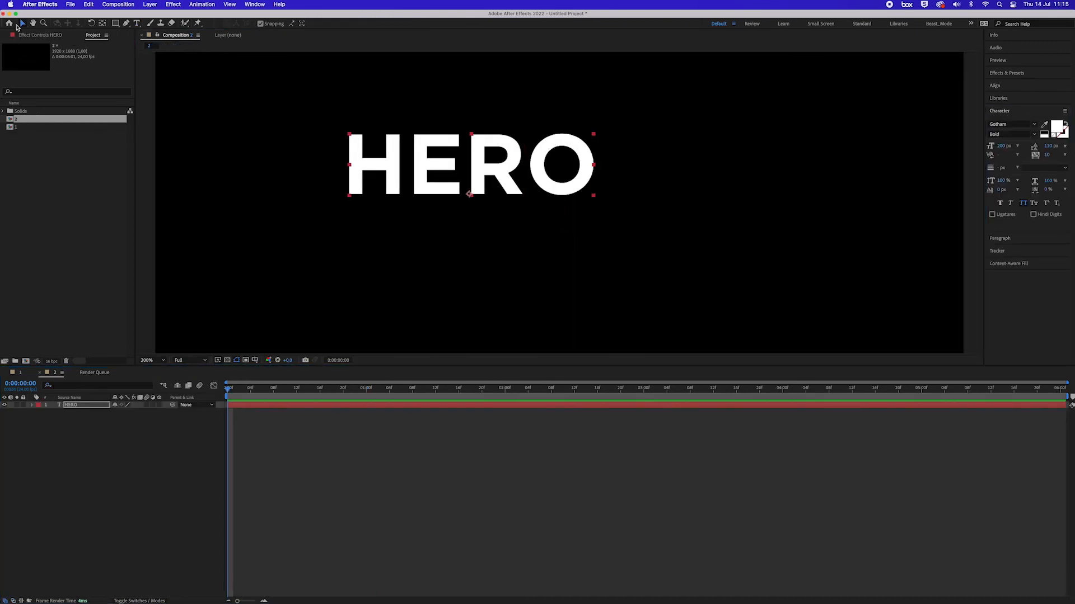
left_click(994, 85)
left_click(1007, 106)
left_click(1054, 109)
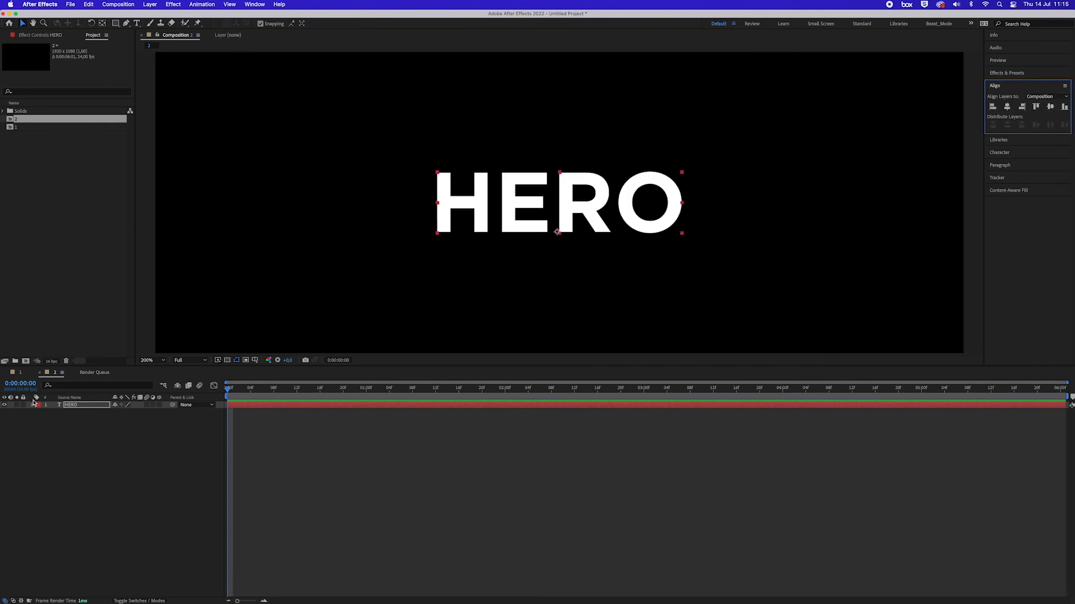
- Create a black 1920 × 1080 px solid named BG and place it beneath the HERO text layer
right_click(77, 430)
mouse_move(90, 436)
left_click(218, 461)
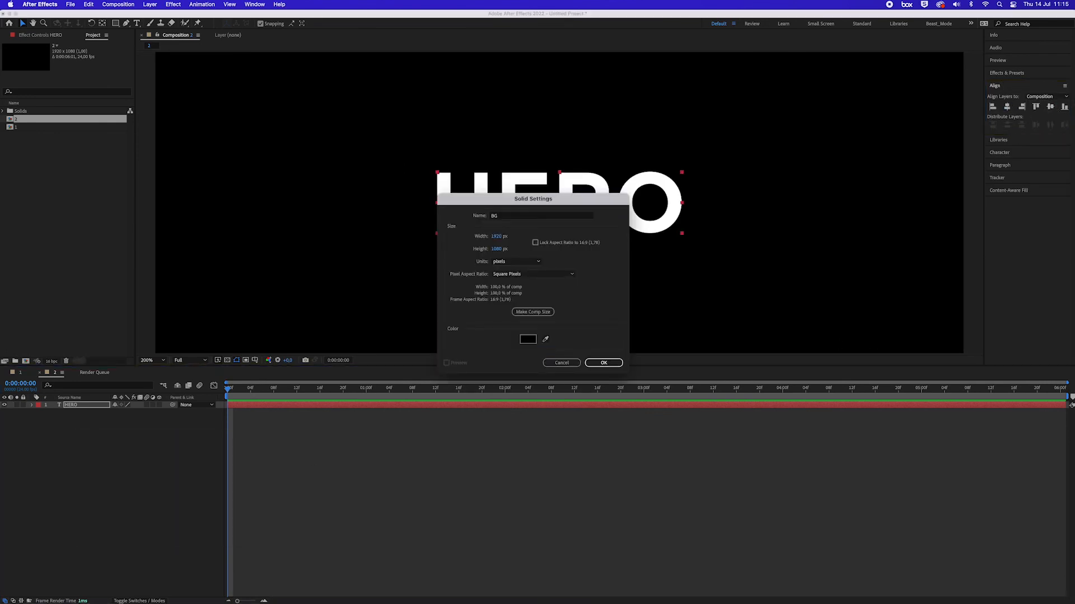
type("BG")
key("Return")
key("alt+super+Down")
- Create shape outlines from the HERO text layer
right_click(83, 406)
mouse_move(98, 523)
left_click(213, 529)
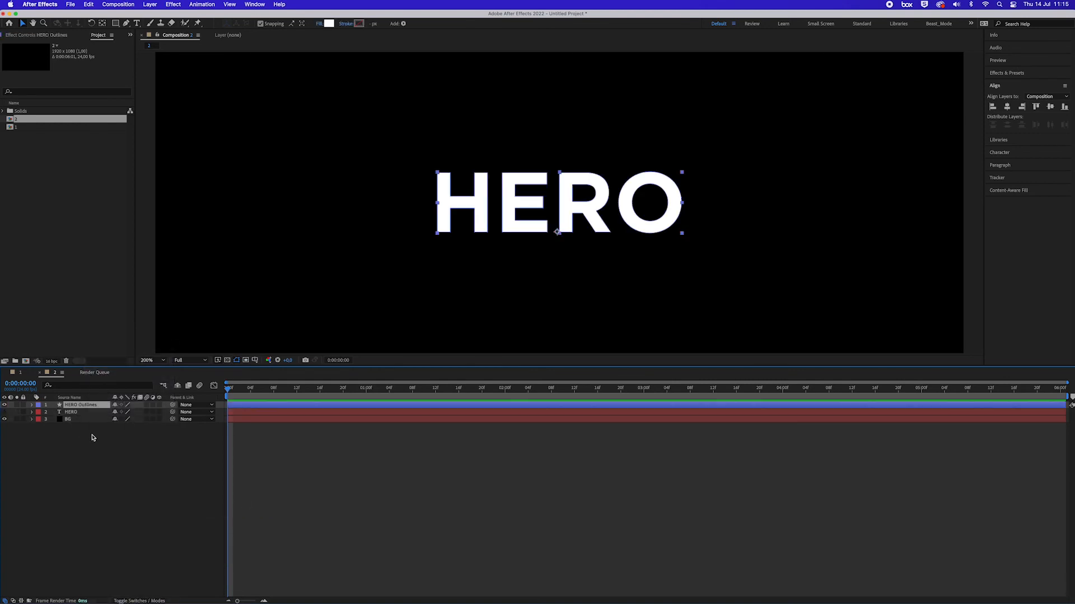
- Expand the H and E groups of HERO Outlines and enable Path keyframes for both letters at 0:00:01:00
left_click(32, 405)
left_click(40, 413)
left_click(56, 421)
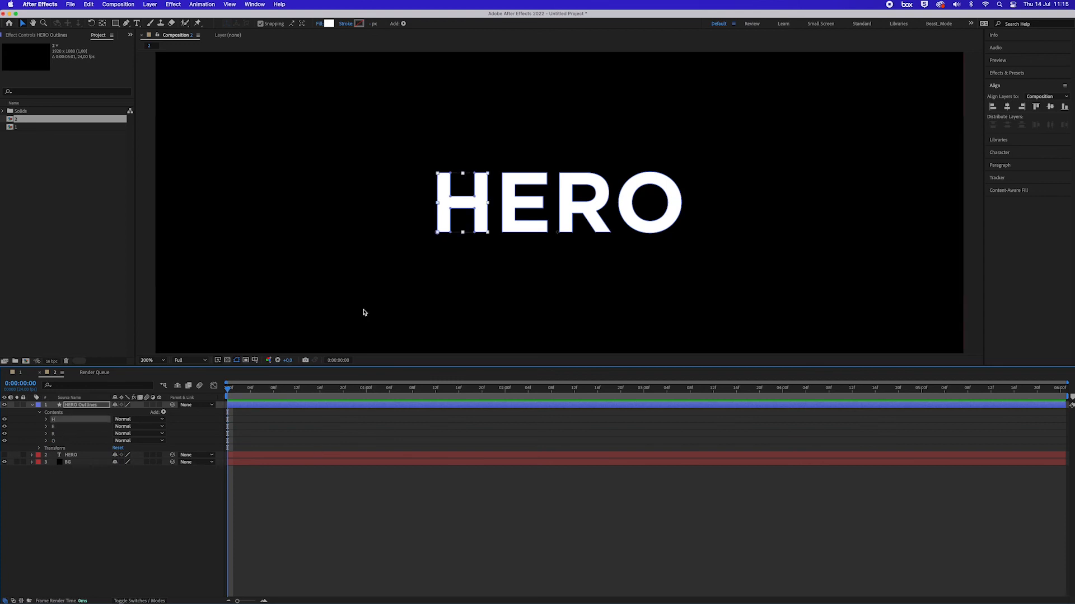
left_click(46, 420)
left_click(53, 426)
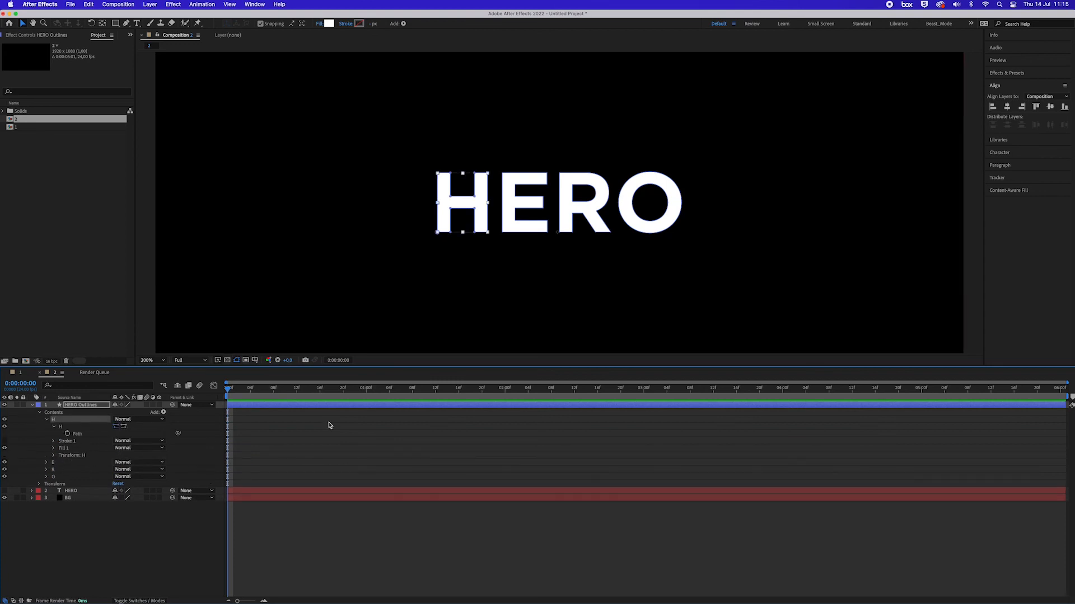
left_click(73, 427)
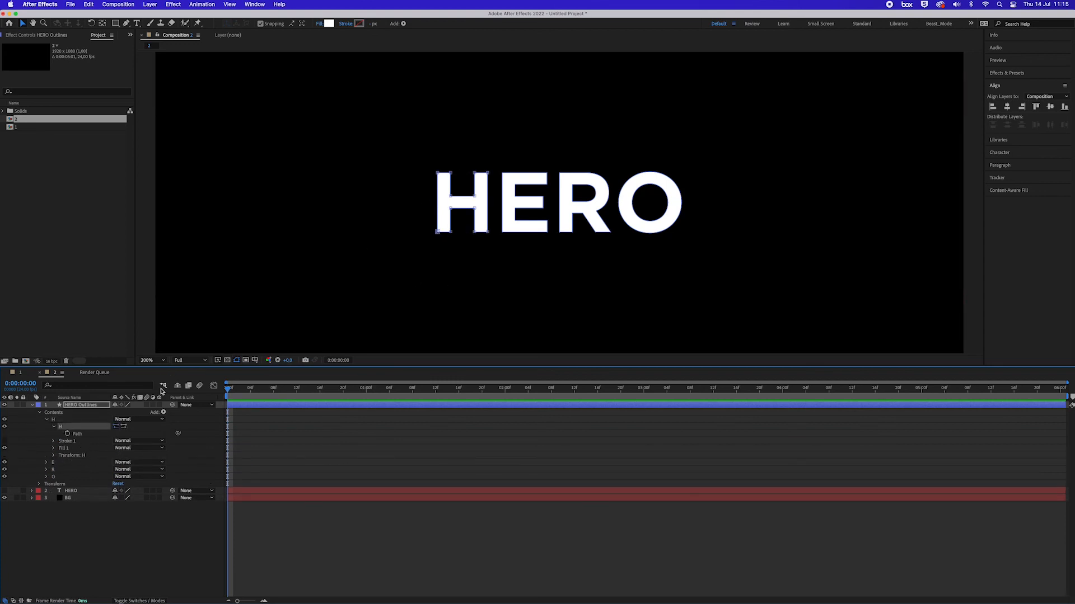
left_click(364, 393)
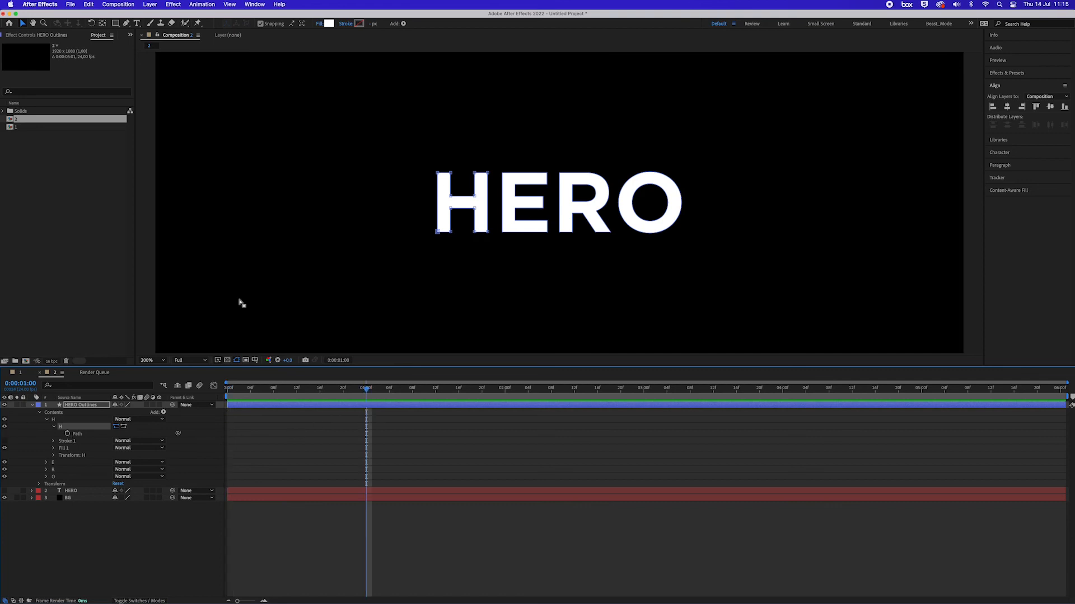
left_click(67, 434)
left_click(47, 463)
left_click(54, 469)
left_click(67, 476)
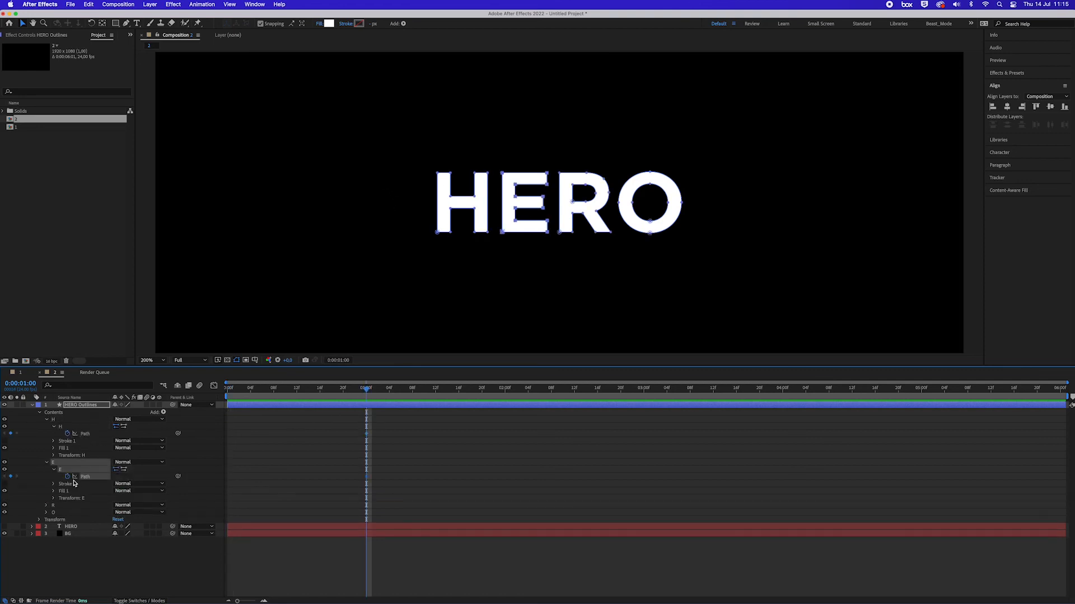
- Expand the R group and enable Path keyframes for both of its paths at 0:00:01:00
left_click(47, 505)
left_click(53, 513)
left_click(68, 520)
left_click(54, 526)
left_click(67, 534)
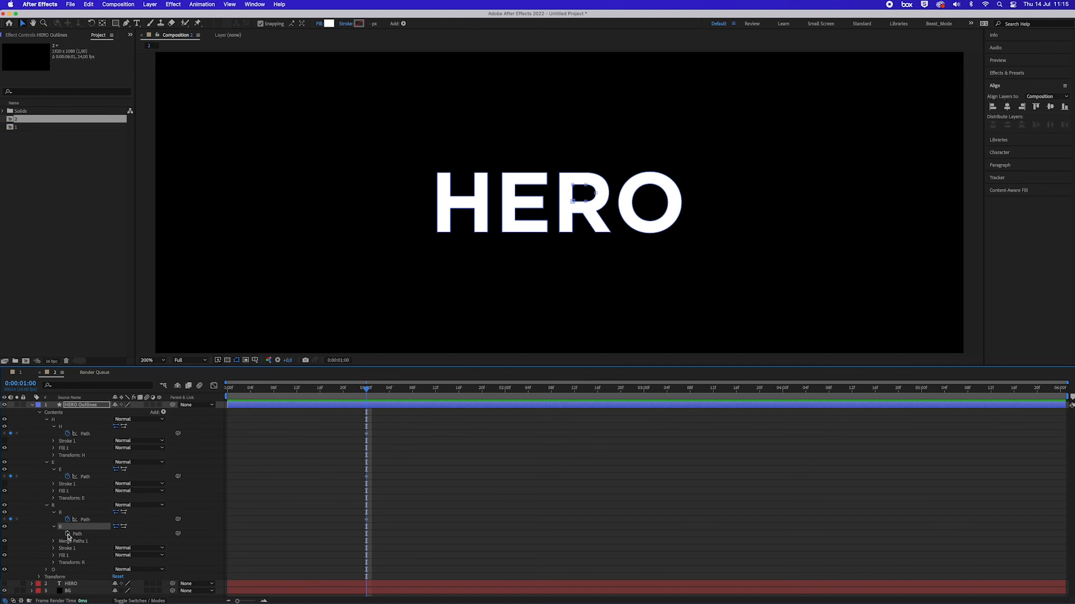
- Enable Path keyframes for both paths of the O at 0:00:01:00, and show only the layer's keyframed properties
left_click(46, 570)
scroll(64, 571, "down", 4)
left_click(53, 537)
left_click(68, 544)
left_click(54, 551)
left_click(68, 558)
key("u")
- At 0:00:00:12, shift the H, the E and the R's left stem points leftward to stretch the R to over twice its width
left_click(297, 388)
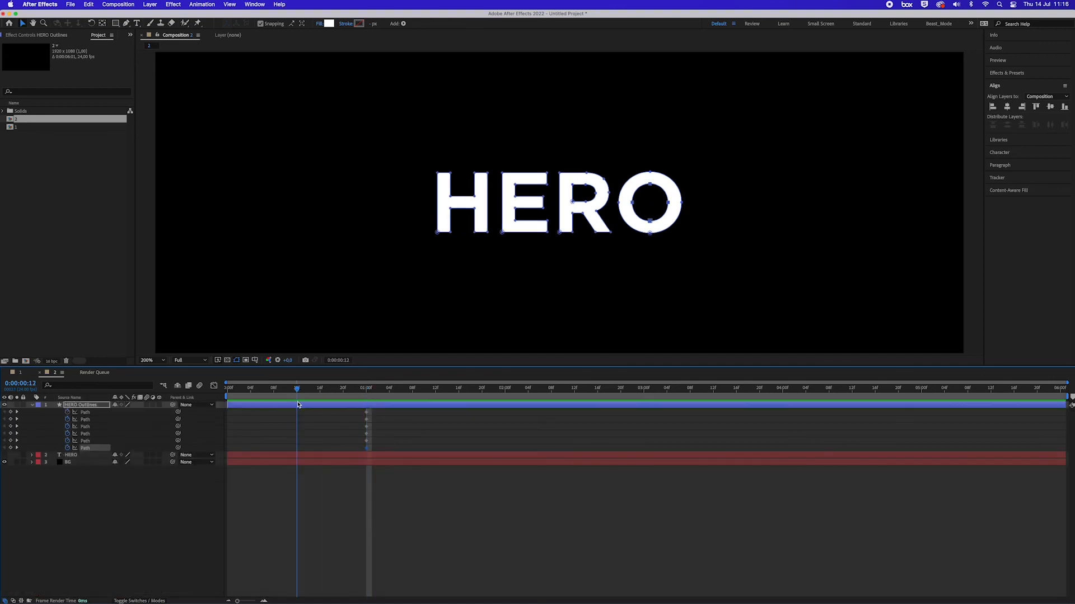
left_click_drag(386, 171, 579, 272)
key("shift+Left")
key("shift+Left")
key("shift+Left")
key("shift+Left")
key("shift+Left")
key("shift+Left")
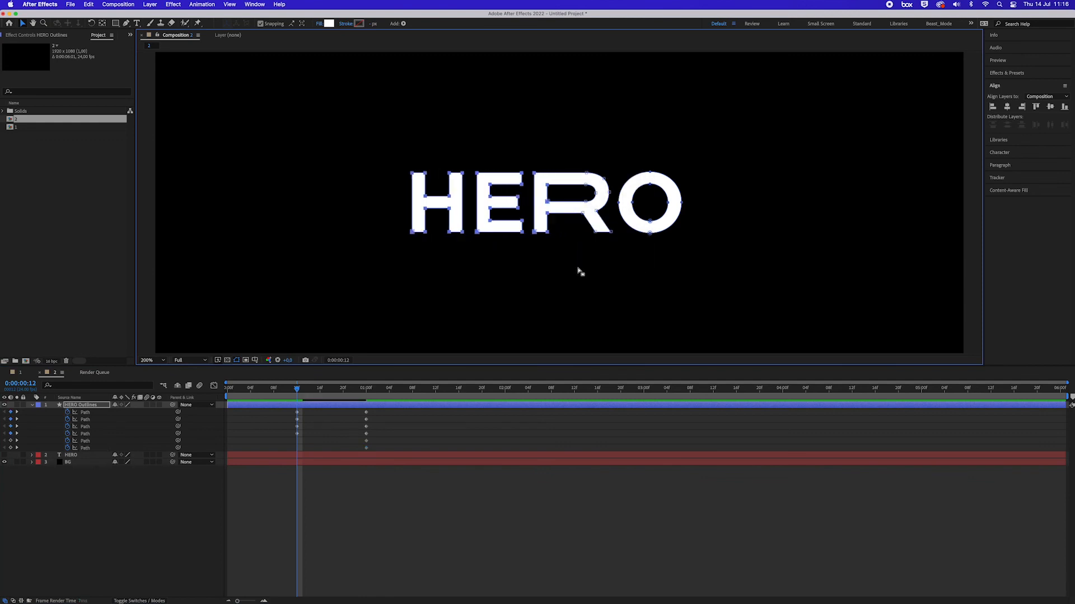
left_click_drag(318, 126, 534, 288)
key("shift+Left")
key("shift+Left")
- At 0:00:00:12, shift the H and the E's left stem points leftward to stretch the E to over twice its width
left_click_drag(299, 119, 437, 324)
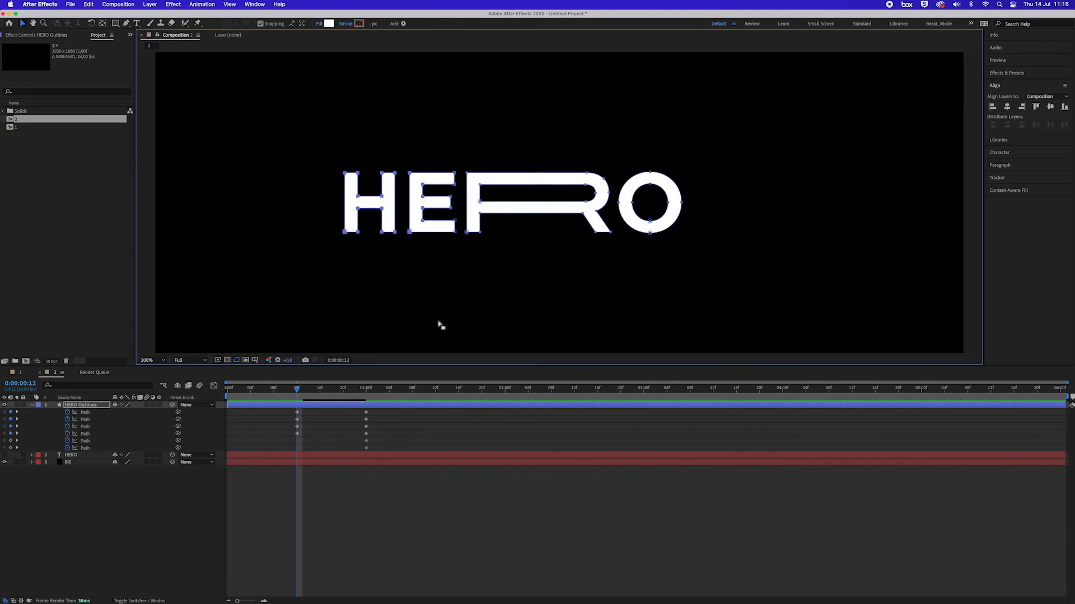
key("shift+Left")
key("shift+Left")
key("shift+Left")
key("shift+Left")
key("shift+Left")
- Shift the H's left stem points leftward to stretch the H to over twice its width
left_click_drag(260, 149, 317, 267)
key("shift+Left")
key("shift+Left")
key("shift+Left")
key("shift+Left")
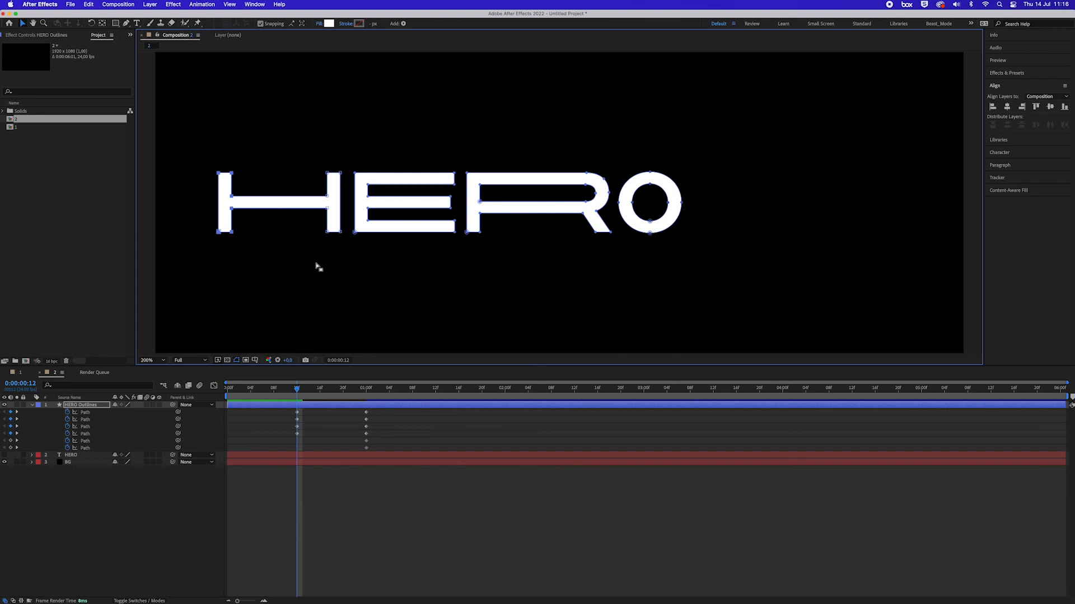
- Expand the H group's transform properties and enable Position keyframes for the H at 0:00:01:00
left_click_drag(314, 400, 370, 400)
mouse_move(370, 401)
left_mouse_down()
mouse_move(310, 396)
mouse_move(368, 405)
left_mouse_up()
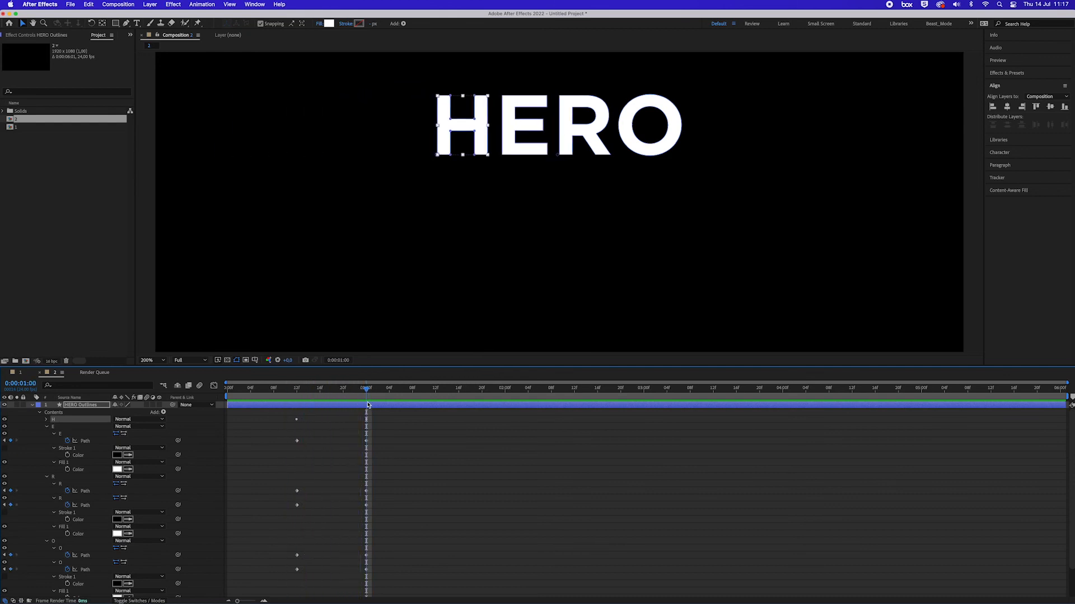
left_click(46, 420)
left_click(55, 441)
left_click(54, 448)
left_click(53, 455)
left_click(67, 469)
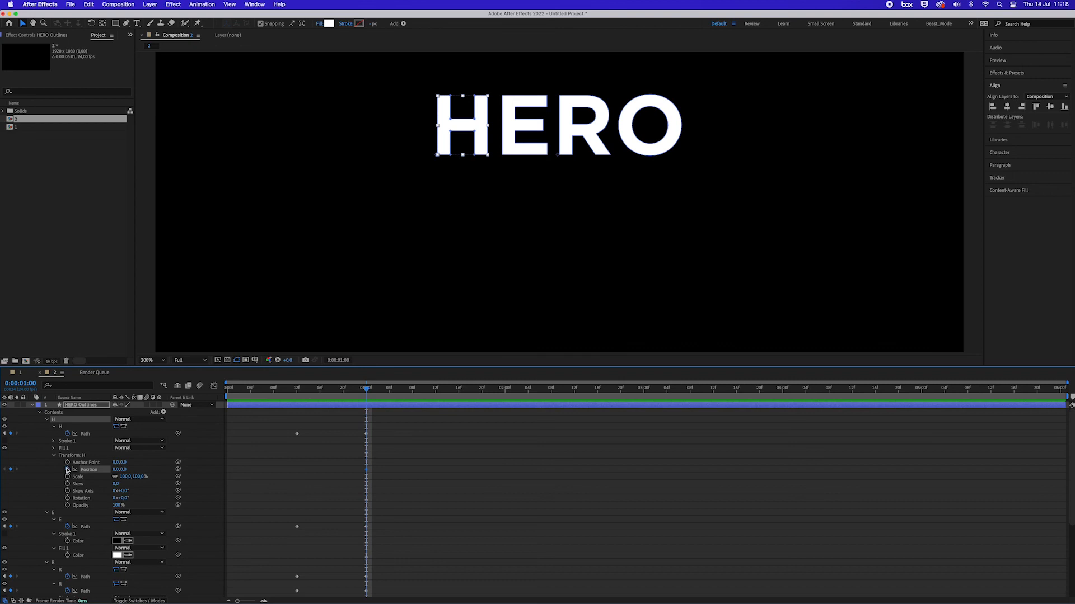
- At 0:00:00:12, move the H group's position leftward until the letter is completely outside the frame
left_click_drag(364, 391, 297, 398)
key("shift+Left")
key("shift+Left")
key("shift+Left")
key("shift+Left")
key("shift+Left")
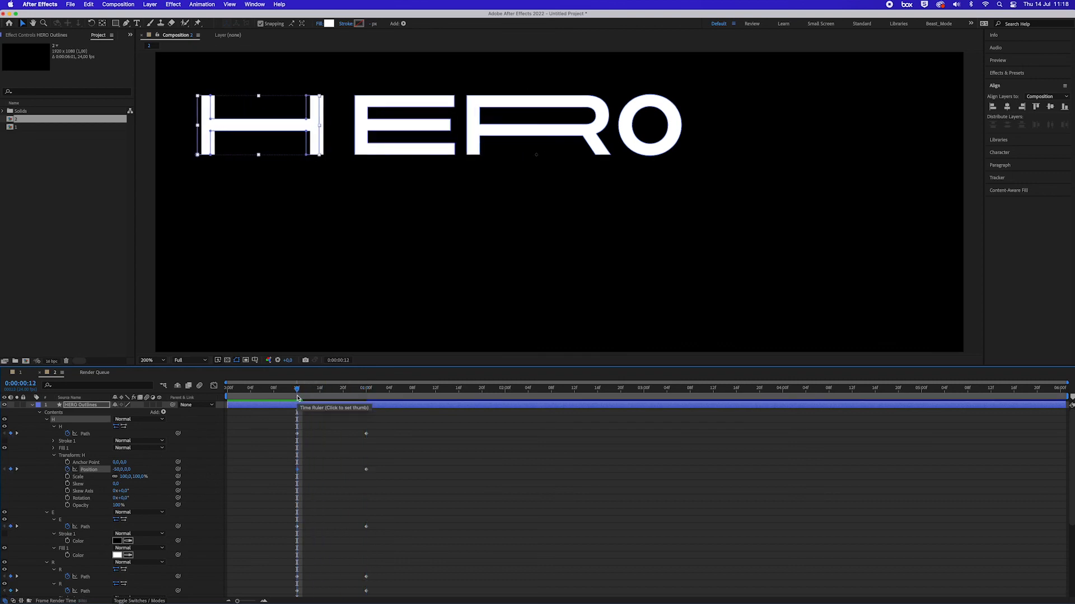
key("shift+Left")
key("shift+Left")
key("shift+Left")
key("shift+Left")
key("shift+Left")
key("shift+Left")
key("shift+Left")
key("shift+Left")
key("shift+Left")
key("shift+Left")
key("shift+Left")
key("shift+Left")
key("shift+Left")
key("shift+Left")
key("shift+Left")
key("shift+Left")
key("shift+Left")
key("shift+Left")
key("shift+Left")
key("shift+Left")
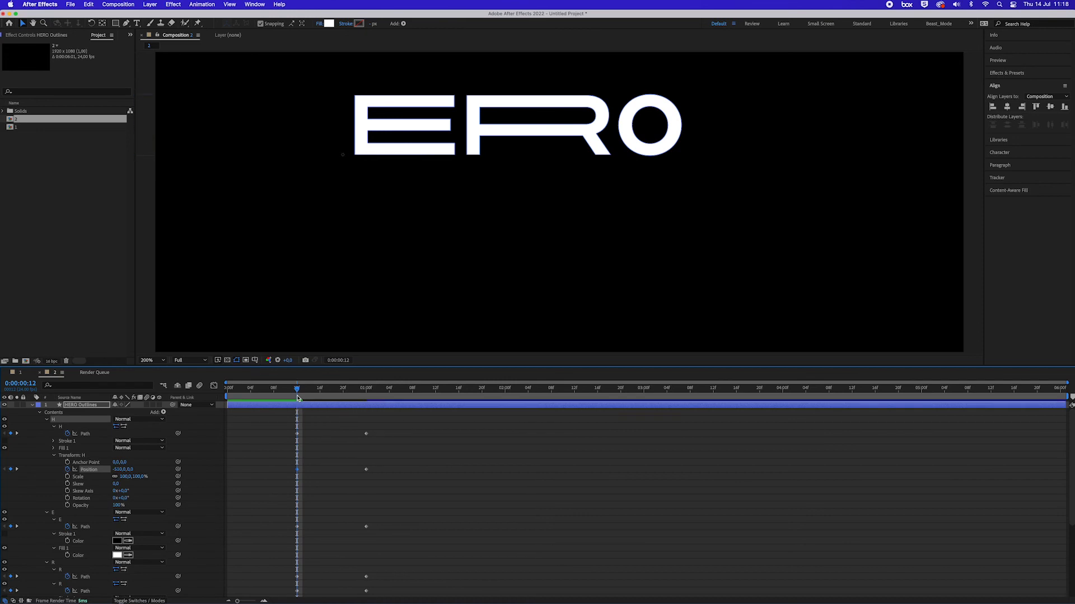
- Keyframe the E and R group positions at 0:00:00:12, moving the E to X -712 and the R to X -1090, outside the frame
left_click(72, 521)
scroll(115, 537, "down", 1)
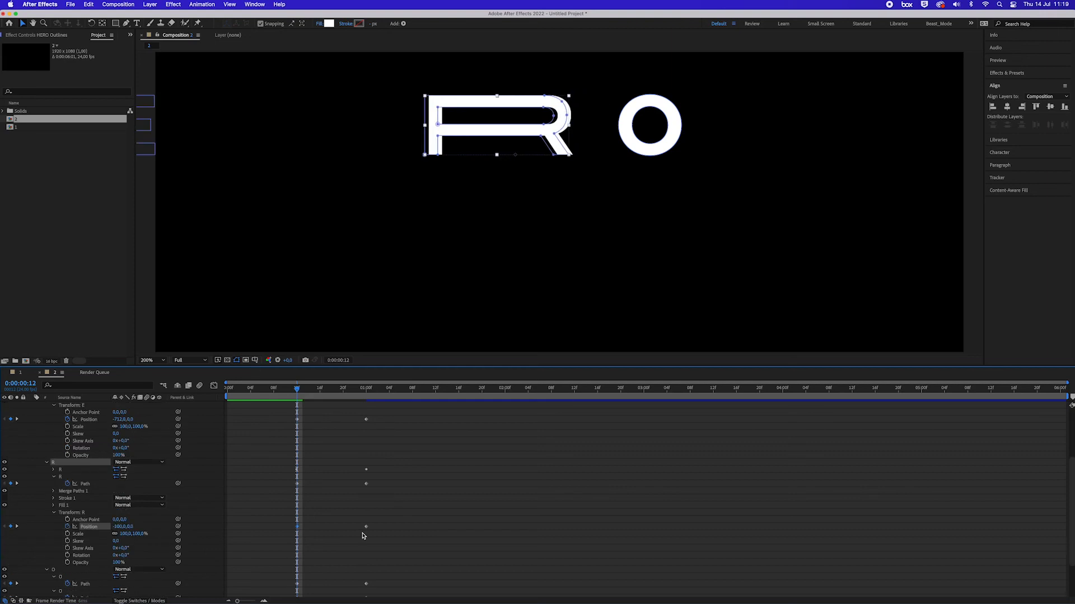
key("shift+Left")
key("shift+Left")
key("shift+Left")
key("shift+Left")
key("shift+Left")
key("shift+Left")
key("shift+Left")
key("shift+Left")
key("shift+Left")
key("shift+Left")
key("shift+Left")
key("shift+Left")
key("shift+Left")
key("shift+Left")
key("shift+Left")
key("shift+Left")
key("shift+Left")
key("shift+Left")
key("shift+Left")
key("shift+Left")
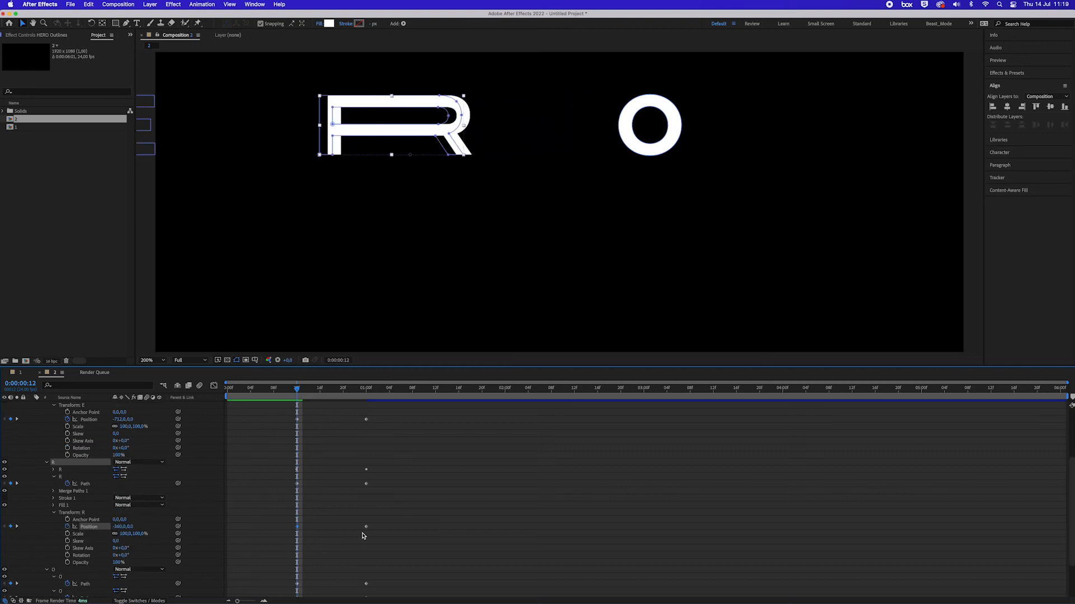
key("shift+Left")
key("shift+Left")
key("shift+Left")
key("shift+Left")
key("shift+Left")
key("shift+Left")
key("shift+Left")
key("shift+Left")
key("shift+Left")
key("shift+Left")
key("shift+Left")
key("shift+Left")
key("shift+Left")
key("shift+Left")
key("shift+Left")
key("shift+Left")
key("shift+Left")
key("shift+Left")
key("shift+Left")
key("shift+Left")
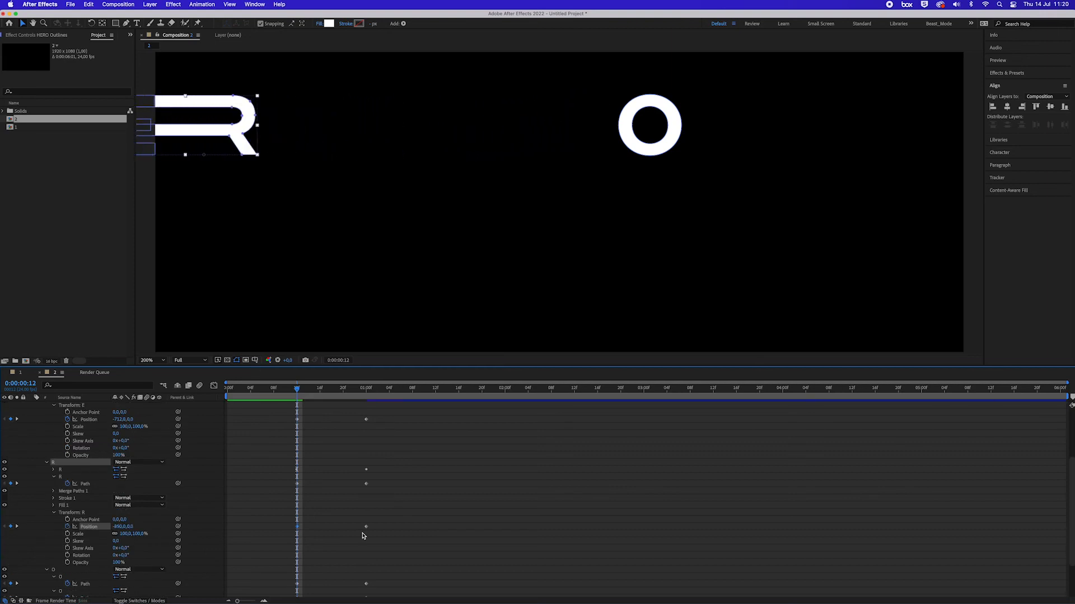
key("shift+Left")
key("shift+Left")
key("shift+Left")
key("shift+Left")
key("shift+Left")
key("shift+Left")
key("shift+Left")
key("shift+Left")
key("shift+Left")
key("shift+Left")
- Expand the O group's transform and keyframe its position at 0:00:00:12, moving it leftward out of the frame to X -1260
scroll(331, 557, "down", 5)
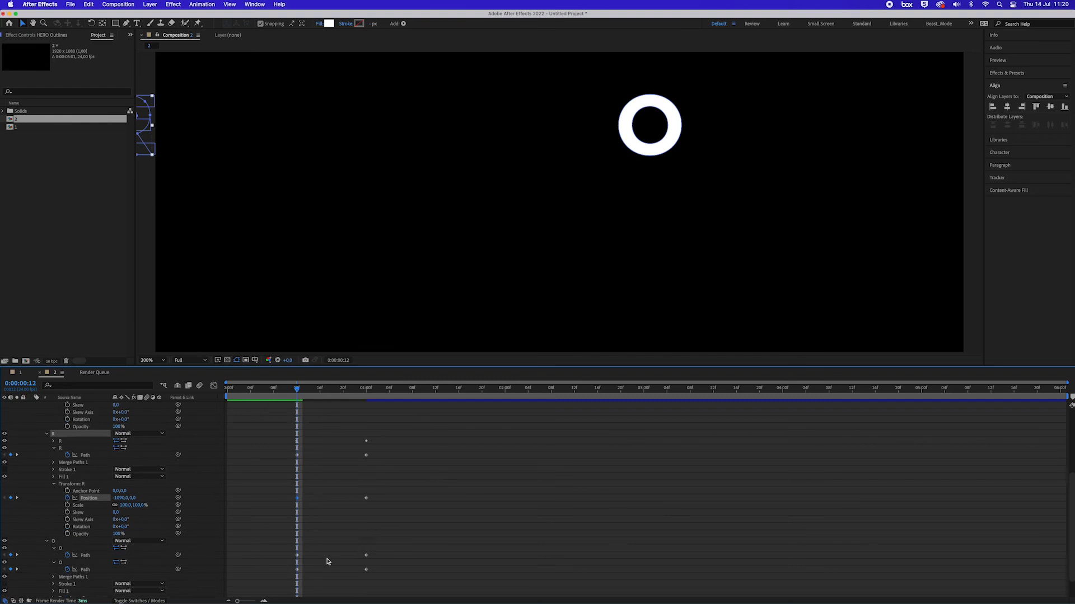
left_click(104, 515)
left_click(53, 572)
scroll(151, 575, "down", 5)
key("shift+Left")
key("shift+Left")
key("shift+Left")
key("shift+Left")
key("shift+Left")
key("shift+Left")
key("shift+Left")
key("shift+Left")
key("shift+Left")
key("shift+Left")
key("shift+Left")
key("shift+Left")
key("shift+Left")
key("shift+Left")
key("shift+Left")
key("shift+Left")
key("shift+Left")
key("shift+Left")
key("shift+Left")
key("shift+Left")
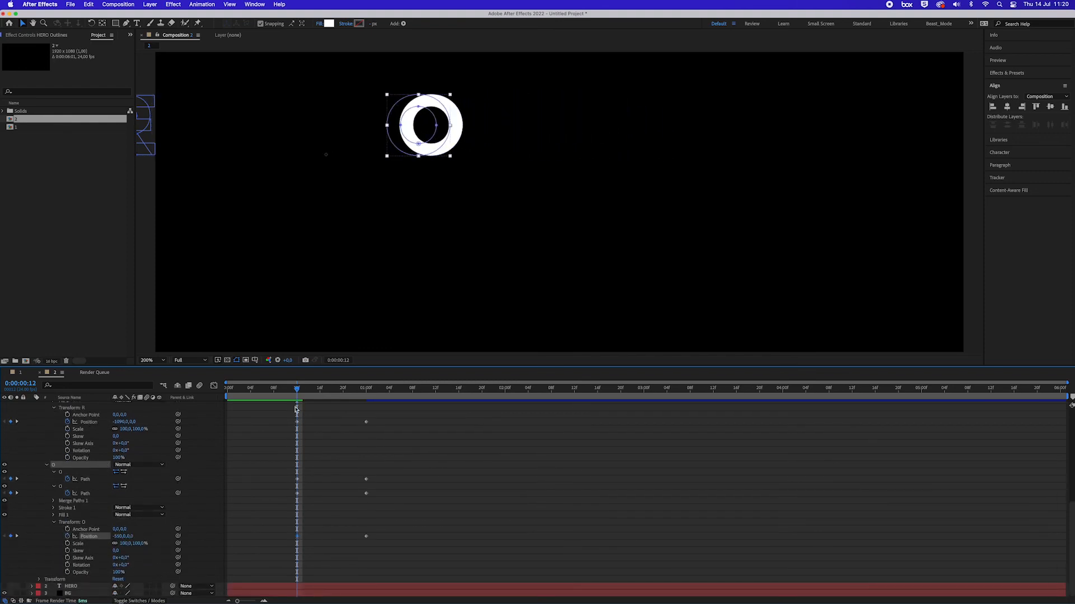
key("shift+Left")
key("shift+Left")
key("shift+Left")
key("shift+Left")
key("shift+Left")
key("shift+Left")
key("shift+Left")
key("shift+Left")
key("shift+Left")
key("shift+Left")
key("shift+Left")
key("shift+Left")
key("shift+Left")
key("shift+Left")
key("shift+Left")
key("shift+Left")
key("shift+Left")
key("shift+Left")
key("shift+Left")
key("shift+Left")
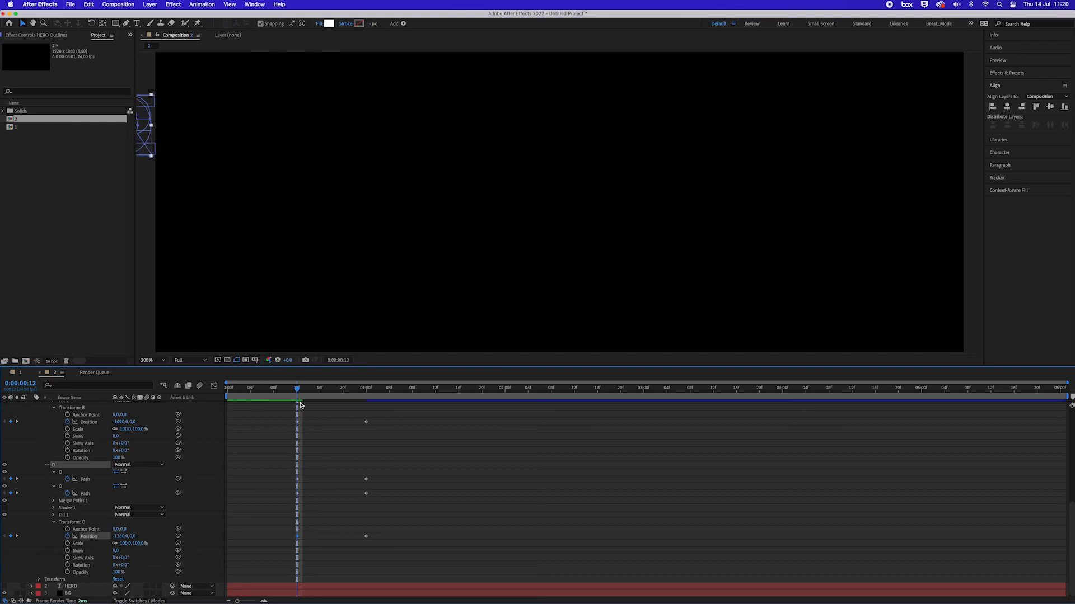
- Show only the keyframed properties of HERO Outlines and apply Easy Ease to all path and position keyframes
key("u")
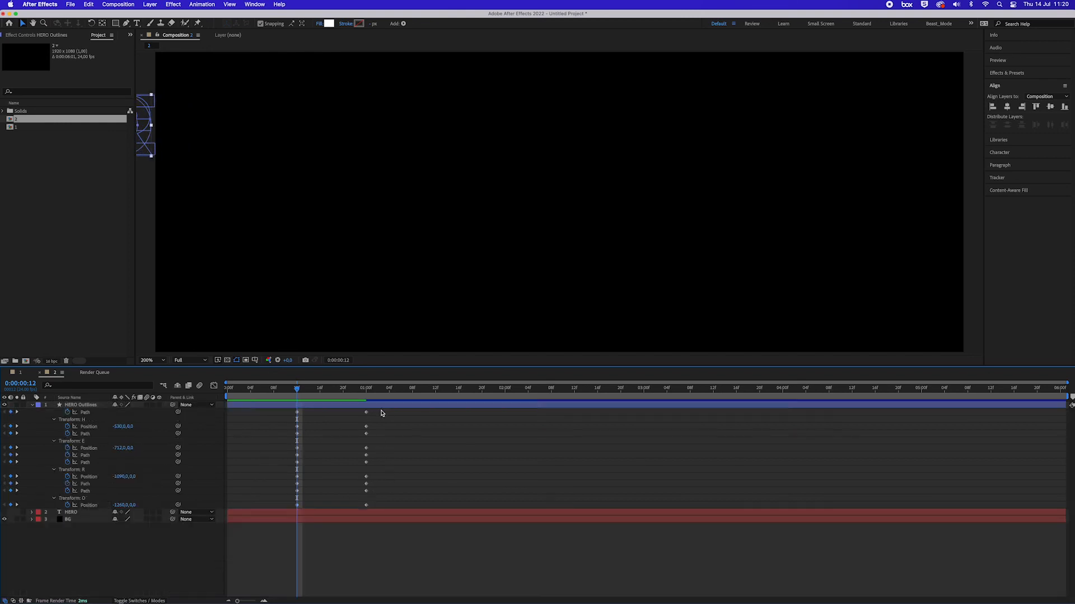
left_click_drag(384, 410, 285, 513)
right_click(298, 412)
mouse_move(347, 521)
left_click(412, 540)
left_click_drag(298, 388, 377, 389)
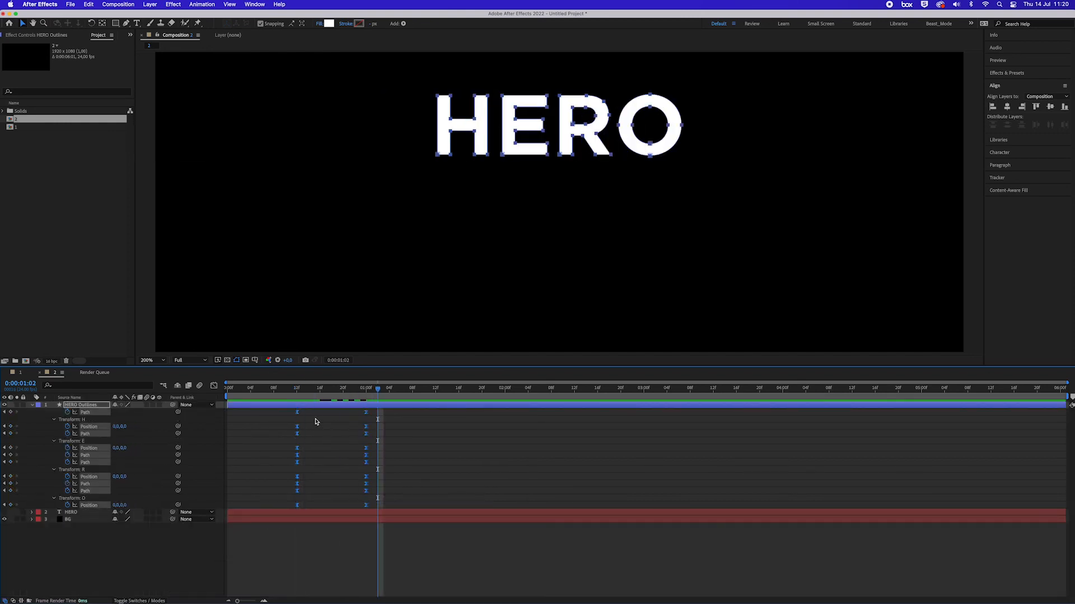
- Delay the E path, E position and R path keyframes, and delay the R position and O path keyframes further, ending at 0:00:01:14
left_click_drag(373, 429, 283, 473)
left_click_drag(295, 434, 268, 436)
mouse_move(304, 389)
left_mouse_down()
mouse_move(338, 389)
mouse_move(314, 389)
left_mouse_up()
left_click_drag(263, 434, 361, 438)
mouse_move(380, 474)
left_mouse_down()
mouse_move(293, 501)
mouse_move(437, 486)
mouse_move(275, 486)
mouse_move(380, 490)
left_mouse_up()
left_click_drag(314, 389, 448, 401)
- Delay the H path, H position and E path keyframes to start around 0:00:02:21, and delay the E position and R path keyframes too
left_click_drag(384, 410, 289, 429)
left_click_drag(297, 427, 604, 438)
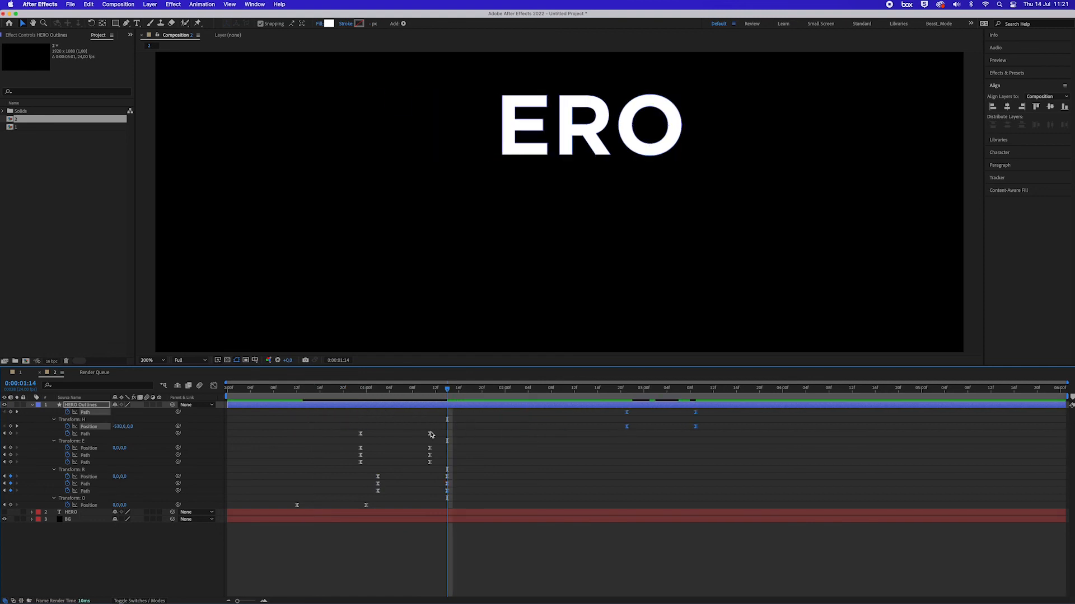
left_click_drag(443, 432, 352, 438)
left_click_drag(361, 434, 633, 454)
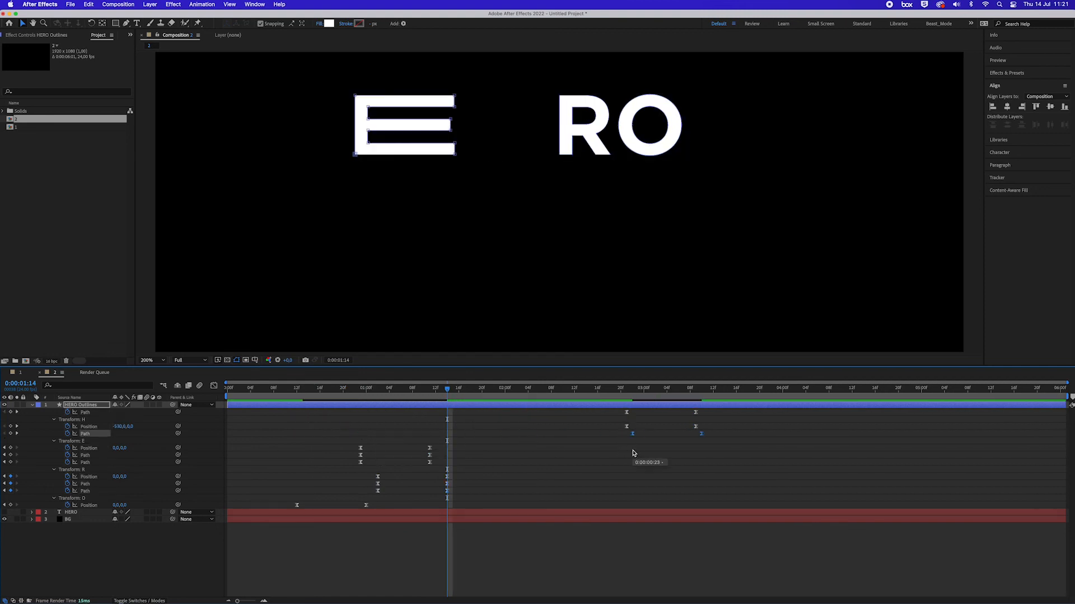
left_click_drag(448, 445, 591, 468)
mouse_move(491, 473)
left_mouse_down()
mouse_move(371, 500)
mouse_move(482, 476)
left_mouse_up()
- Regroup the staggered keyframes closer together, starting O's position at 0:00:00:13, R's at 0:00:00:21, E's at 0:00:01:06 and H's at 0:00:01:12, and preview the animation
left_click_drag(502, 390, 303, 506)
left_click_drag(728, 413, 479, 500)
left_click_drag(482, 492, 349, 493)
left_click_drag(504, 445, 418, 466)
left_click_drag(573, 414, 486, 437)
left_click_drag(492, 428, 434, 456)
left_click(883, 539)
key("space")
left_click_drag(469, 390, 366, 398)
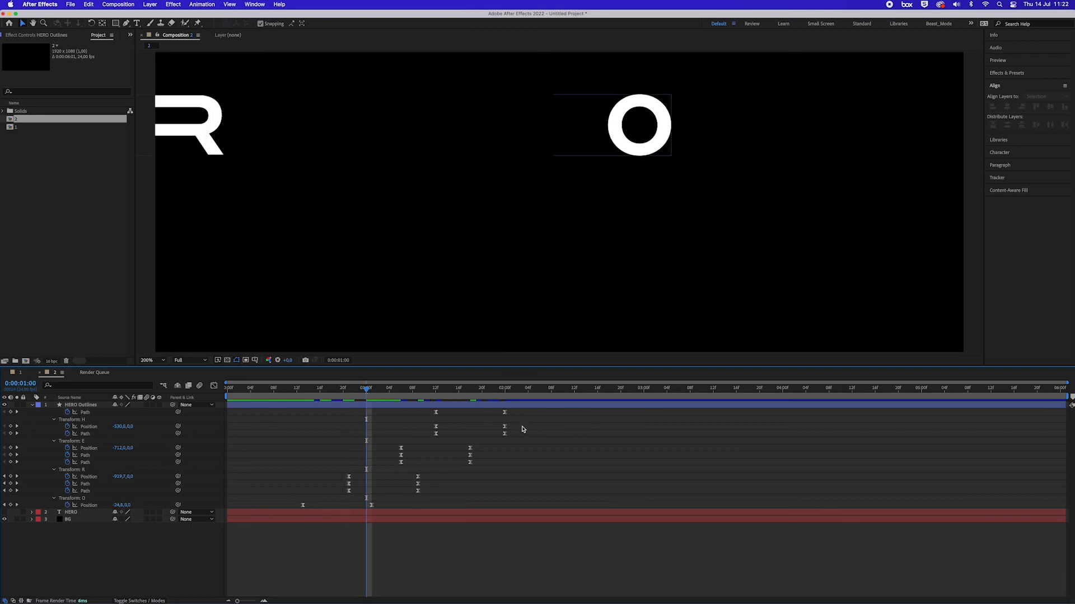
- Reshape the speed curves of all path and position keyframes for a sharp start and long slowdown, and preview the animation
left_click_drag(526, 410, 207, 526)
key("shift+F3")
left_click_drag(314, 569, 304, 570)
left_click_drag(494, 570, 469, 571)
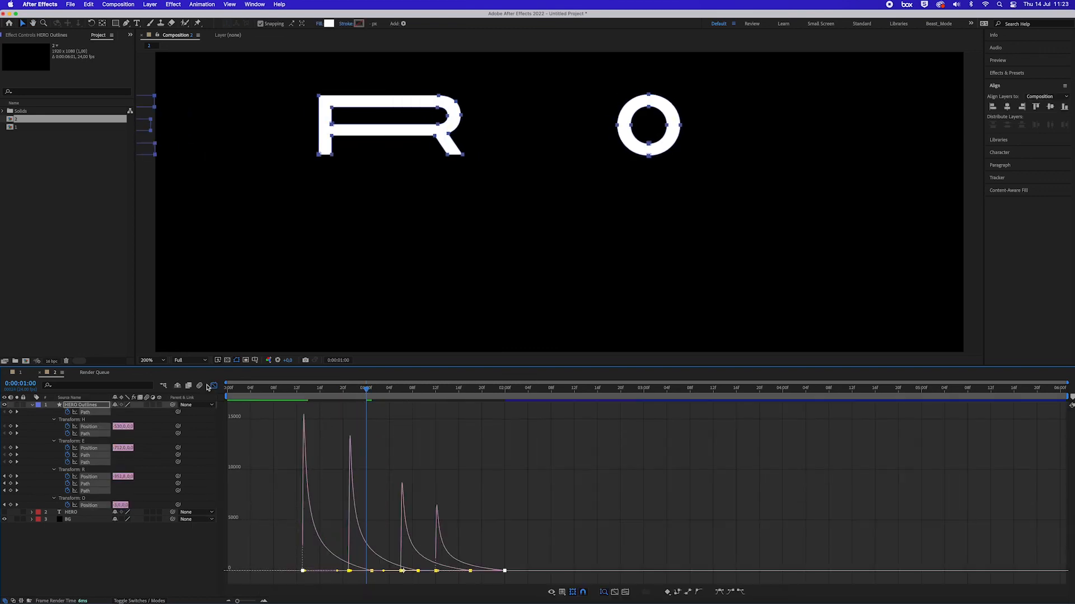
left_click(214, 386)
left_click_drag(320, 390, 308, 392)
key("space")
key("space")
- Tighten the stagger by starting R position and O paths at 0:00:00:17, E position and R paths at 0:00:00:20, and moving the H group's keyframes earlier
left_click(504, 419)
left_click_drag(442, 472, 343, 493)
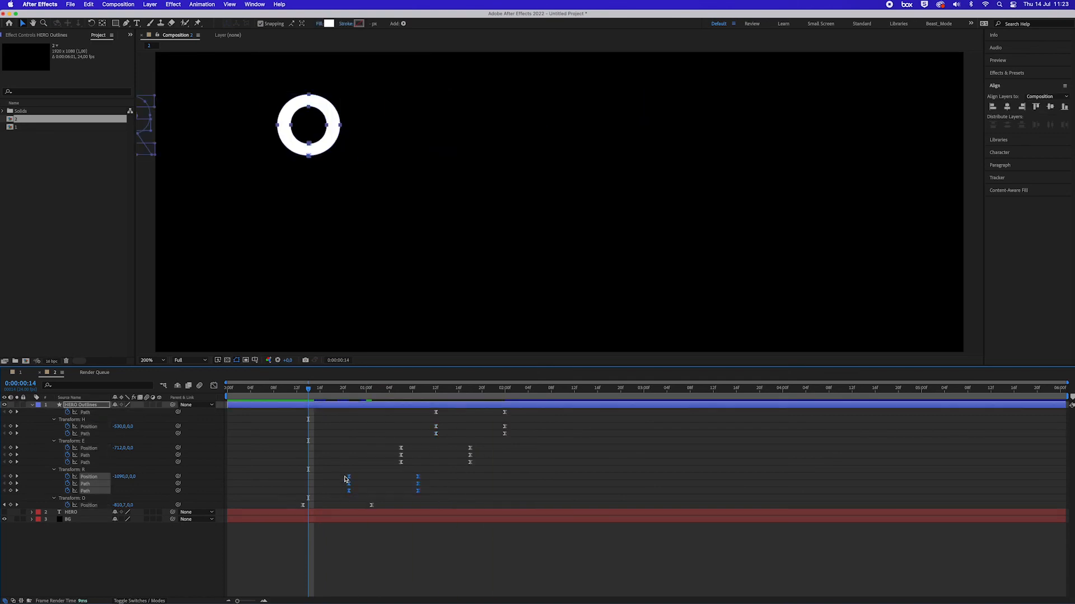
left_click_drag(488, 475, 397, 445)
left_click_drag(529, 442, 437, 411)
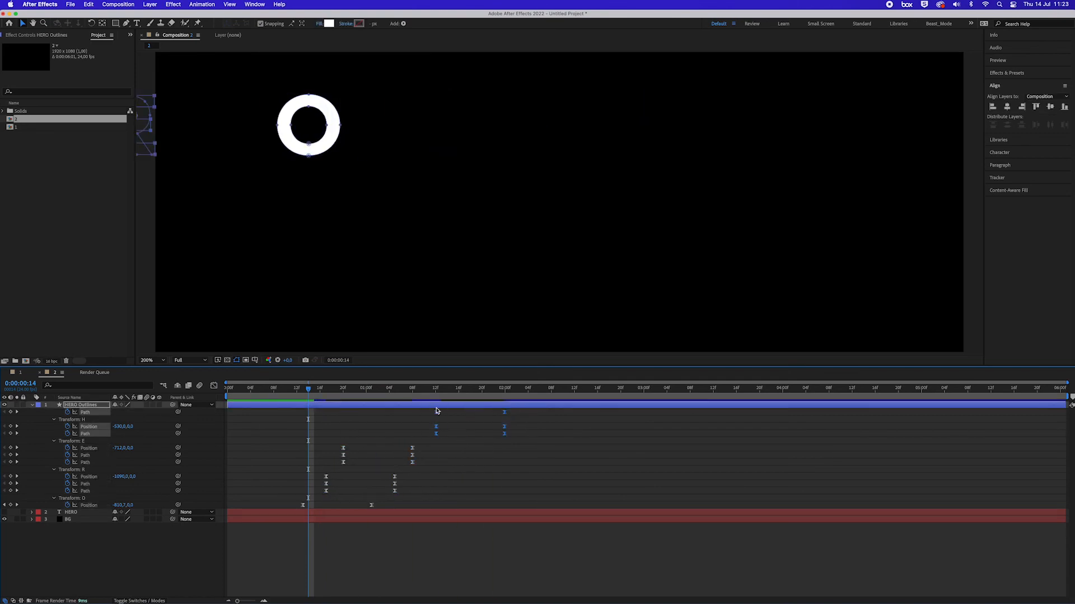
left_click_drag(354, 427, 336, 427)
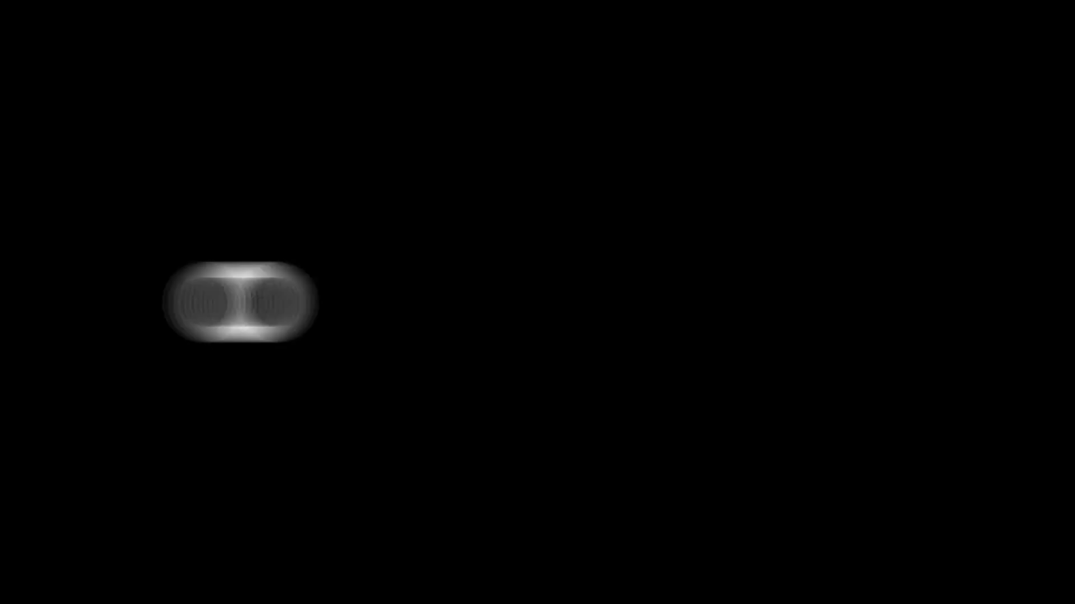